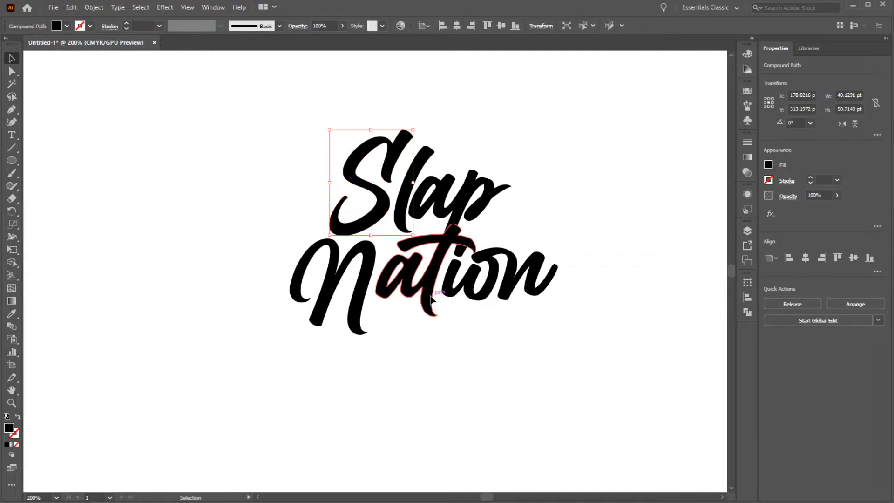
# - Delete the crossbar and upper end of the t in "Nation" by removing their anchor points
pyautogui.press('z')
pyautogui.click(428, 290)
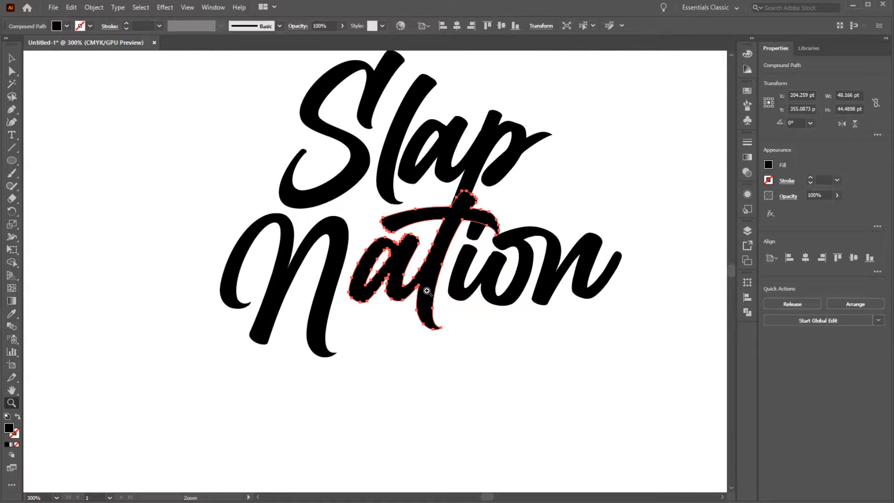
pyautogui.moveTo(427, 292); pyautogui.dragTo(435, 339)
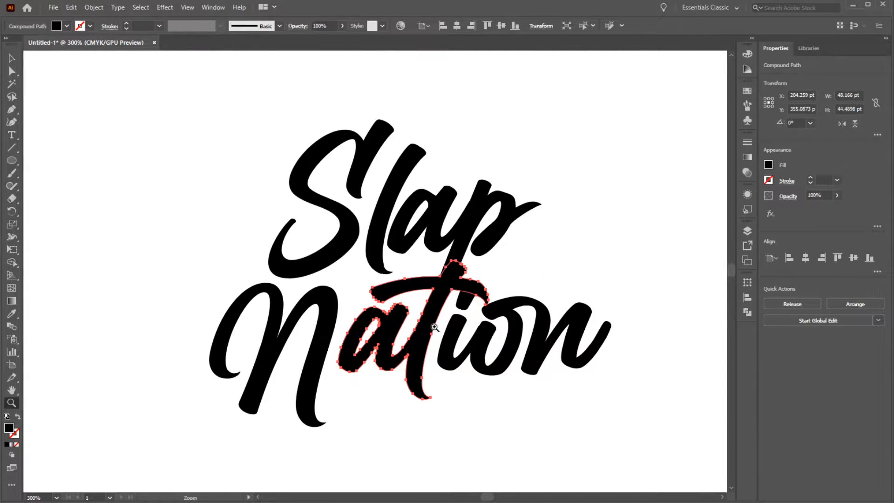
pyautogui.press('p')
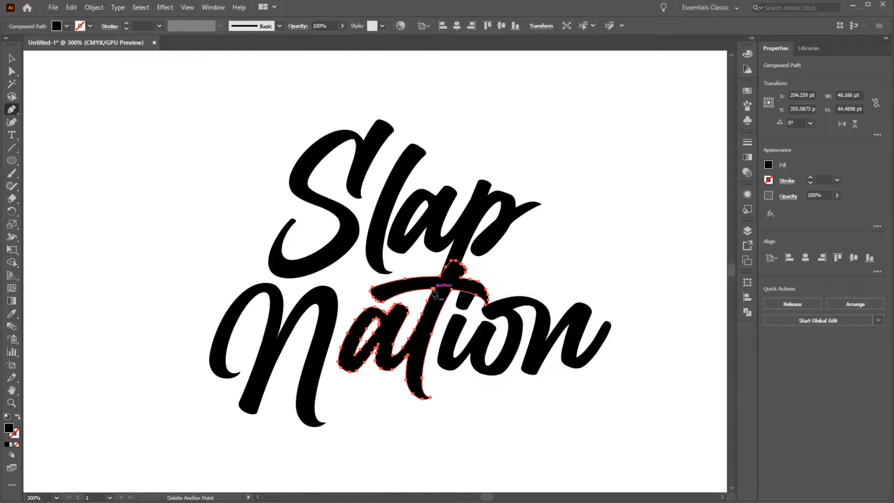
pyautogui.click(432, 286)
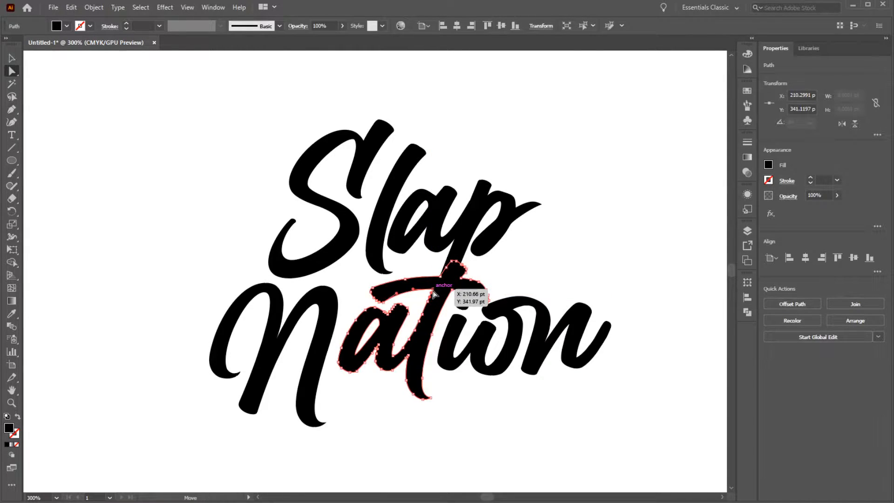
pyautogui.press('a')
pyautogui.click(428, 303)
pyautogui.moveTo(428, 303)
pyautogui.mouseDown()
pyautogui.moveTo(422, 311)
pyautogui.moveTo(444, 336)
pyautogui.moveTo(435, 316)
pyautogui.mouseUp()
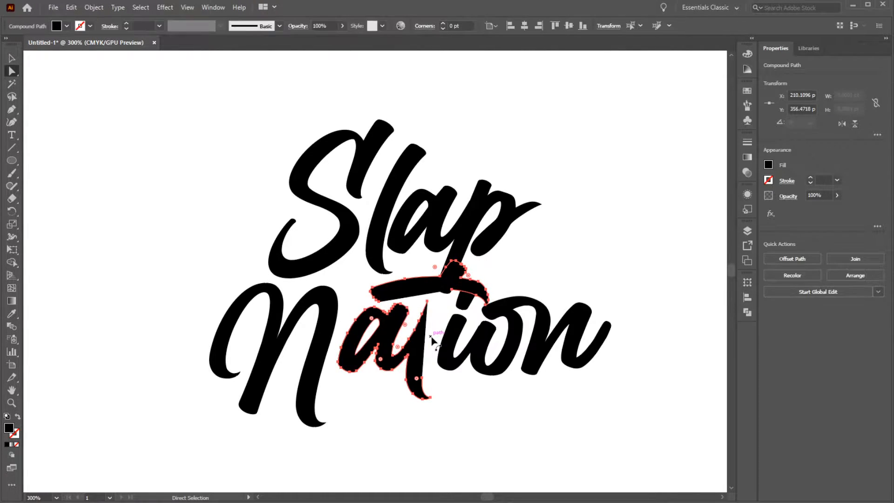
pyautogui.click(449, 280)
pyautogui.press('Delete')
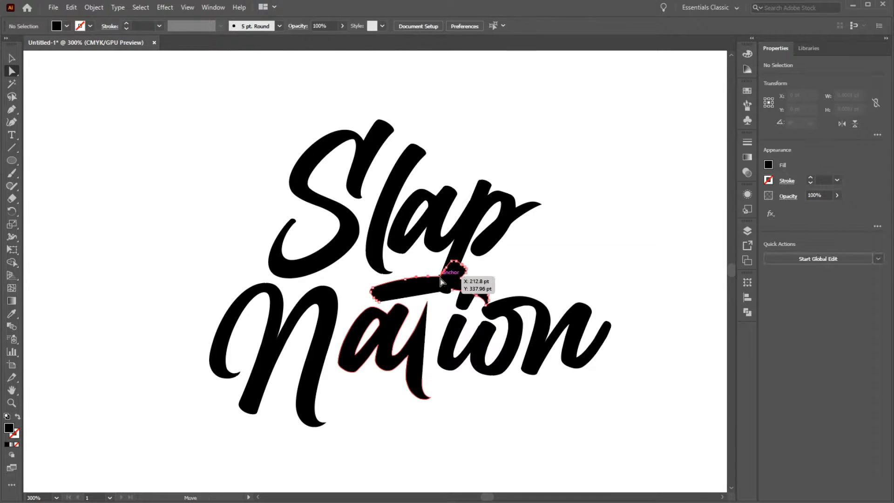
pyautogui.press('Delete')
# - Delete the remaining stem of the t down to its lower curl, keeping the joined letter a
pyautogui.click(426, 301)
pyautogui.click(428, 298)
pyautogui.press('Delete')
pyautogui.press('Delete')
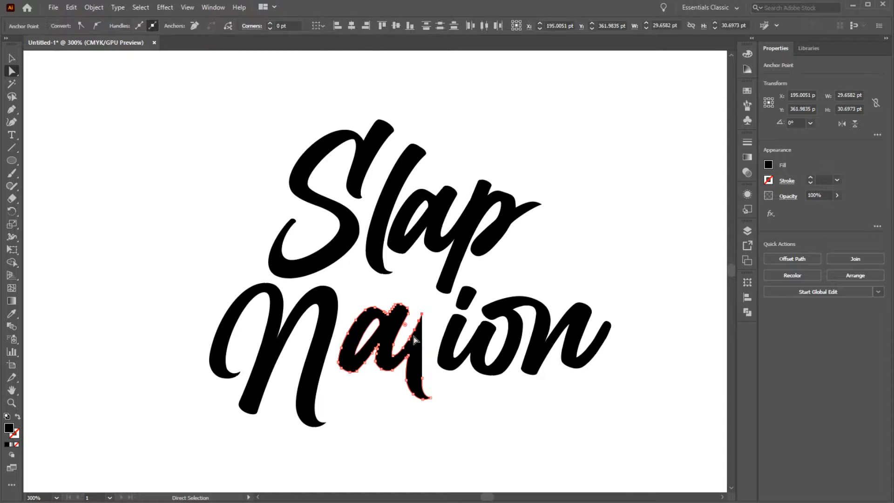
pyautogui.moveTo(431, 373); pyautogui.dragTo(406, 415)
pyautogui.press('Delete')
pyautogui.click(433, 365)
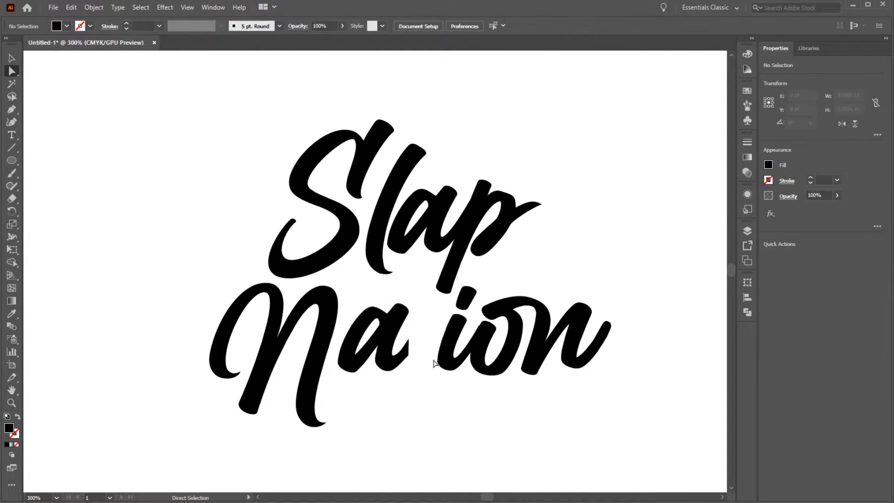
# - Extend the stem of the p in "Slap" down through the gap between "Na" and "ion" to serve as the t
pyautogui.click(445, 284)
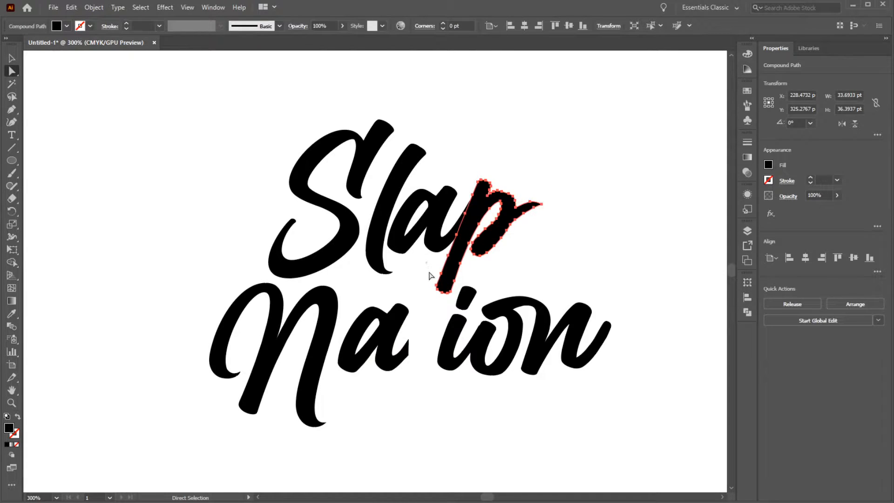
pyautogui.moveTo(458, 305); pyautogui.dragTo(400, 419)
pyautogui.click(413, 407)
pyautogui.moveTo(406, 408); pyautogui.dragTo(409, 417)
pyautogui.click(433, 436)
# - Reshape the cut right end of the a in "Nation" so that it joins the long stem
pyautogui.press('z')
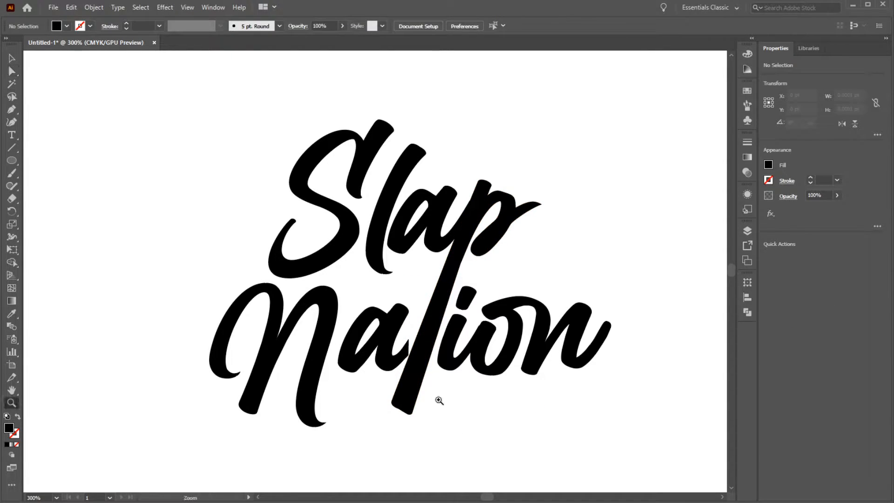
pyautogui.keyDown('alt'); pyautogui.click(436, 383); pyautogui.keyUp('alt')
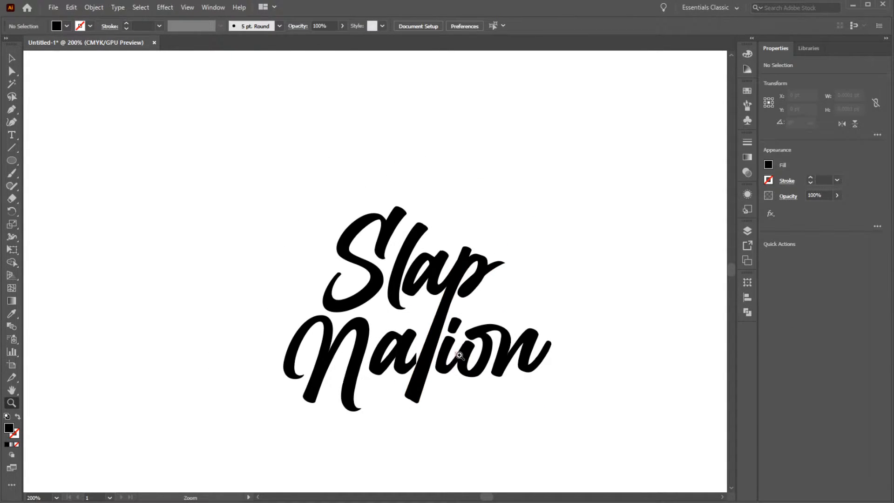
pyautogui.doubleClick(434, 366)
pyautogui.press('a')
pyautogui.moveTo(397, 344); pyautogui.dragTo(401, 362)
pyautogui.click(459, 406)
# - Delete the dot above the i in "Nation"
pyautogui.press('z')
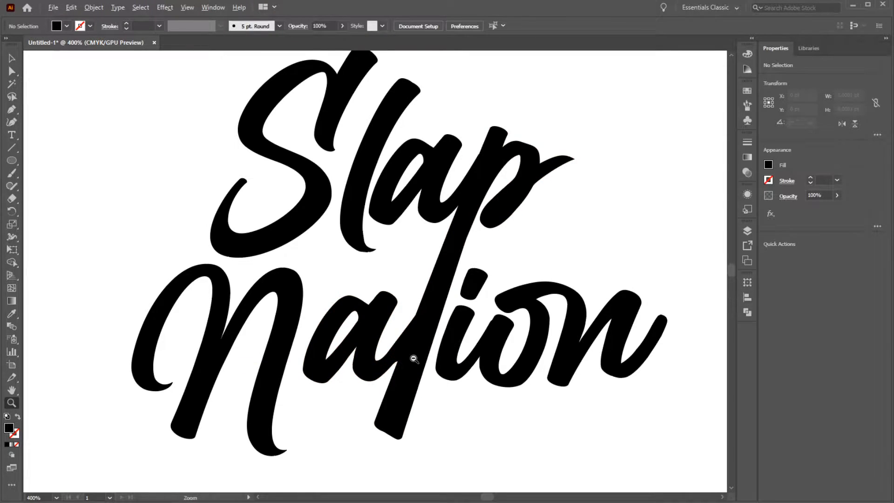
pyautogui.keyDown('alt'); pyautogui.click(413, 359); pyautogui.keyUp('alt')
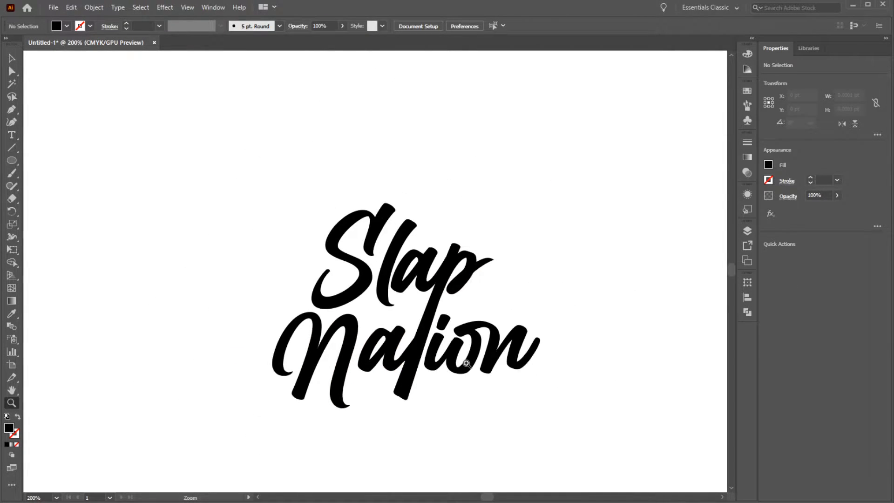
pyautogui.click(426, 312)
pyautogui.press('a')
pyautogui.click(451, 331)
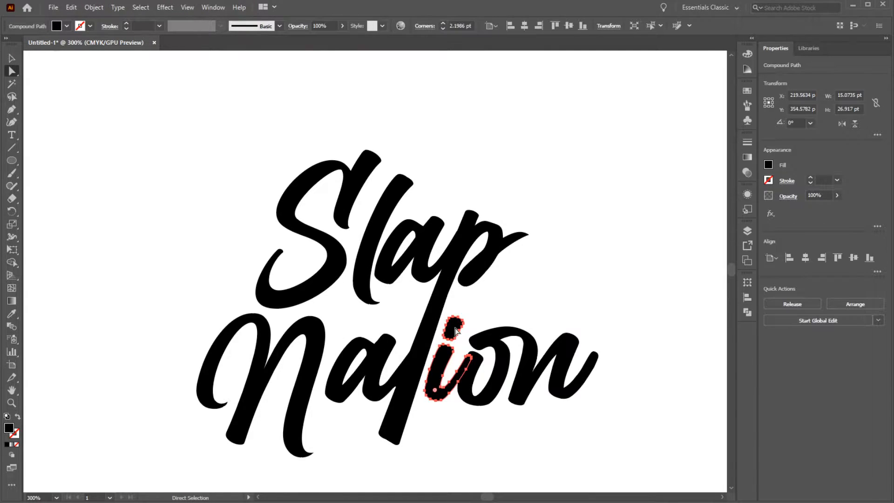
pyautogui.click(458, 334)
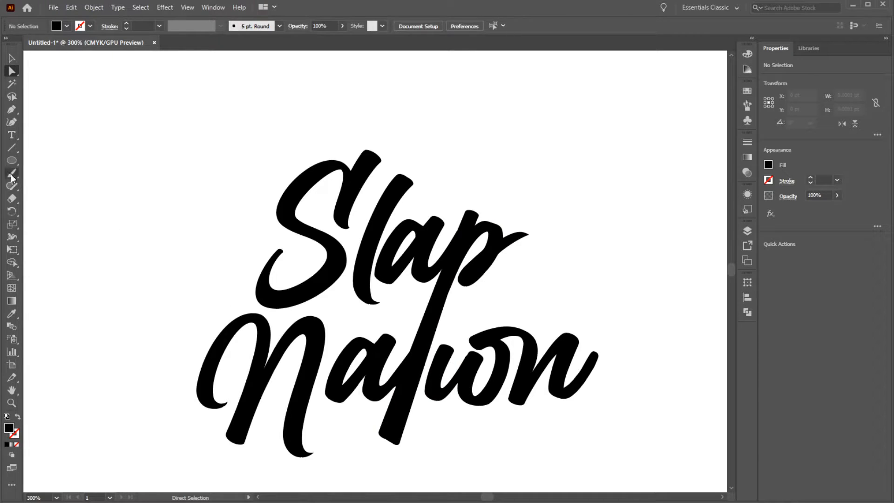
# - Draw a black crossbar rectangle about 51 by 4.4 pt between the words and raise its upper right corner into a taper
pyautogui.moveTo(11, 161); pyautogui.dragTo(63, 163)
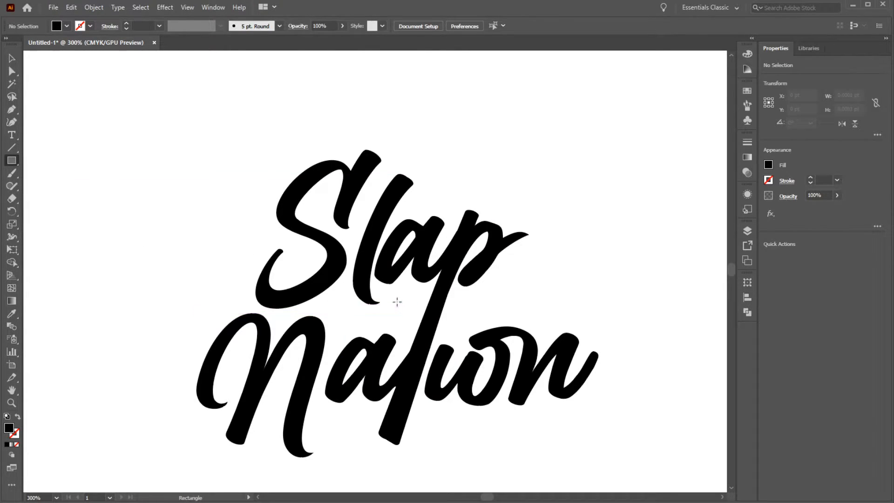
pyautogui.moveTo(397, 302); pyautogui.dragTo(557, 315)
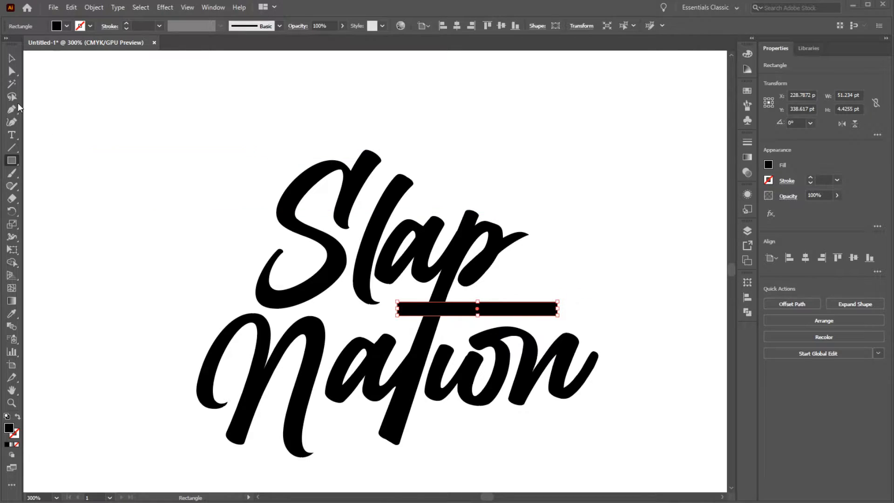
pyautogui.click(12, 70)
pyautogui.click(558, 302)
pyautogui.moveTo(559, 304); pyautogui.dragTo(558, 293)
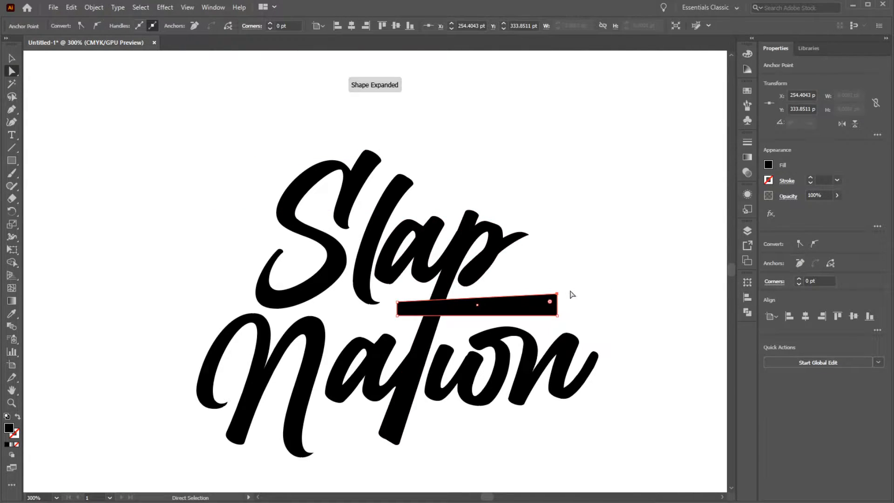
# - Round both ends of the crossbar, with about 2.72 pt at the wide end, and shift it about 4 pt left and 1 pt down
pyautogui.click(547, 311)
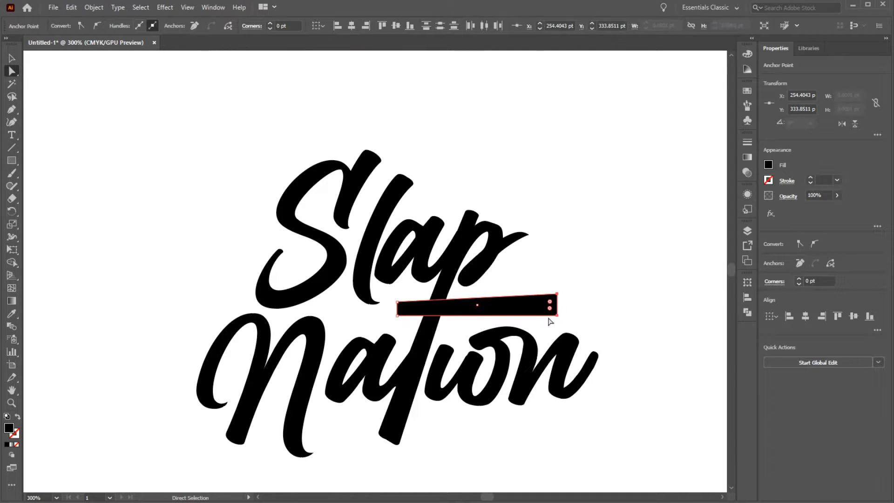
pyautogui.moveTo(549, 305); pyautogui.dragTo(549, 312)
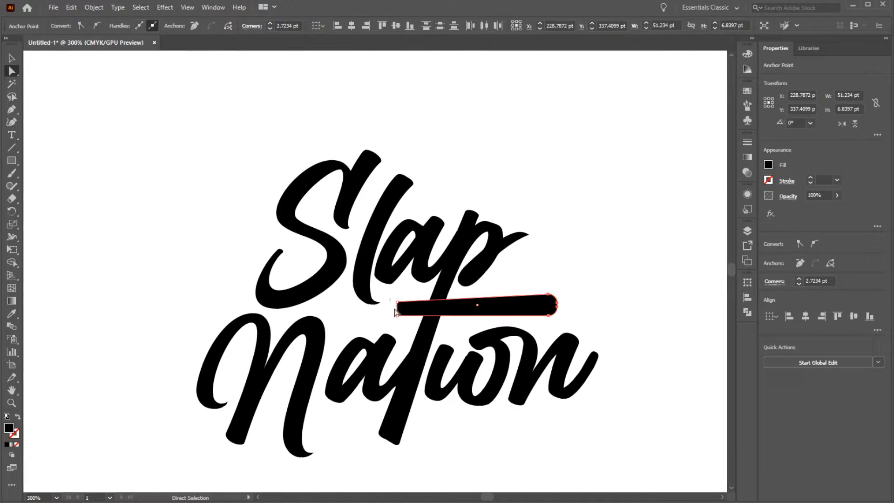
pyautogui.moveTo(404, 309); pyautogui.dragTo(452, 315)
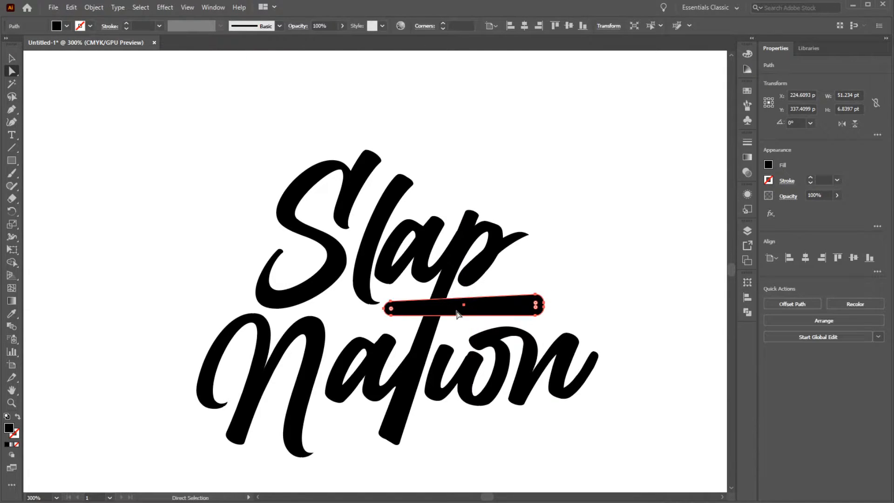
pyautogui.press('Down')
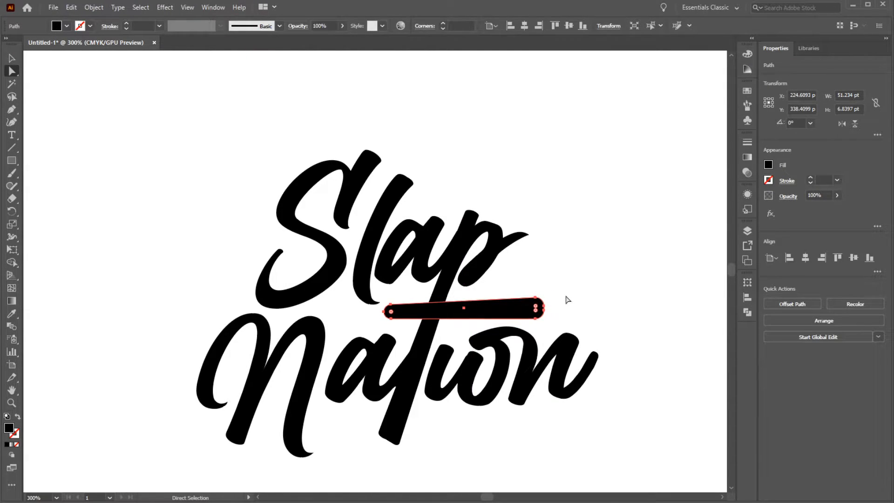
# - Rotate the crossbar about 2.4° so that its wide end tilts slightly upward
pyautogui.click(566, 300)
pyautogui.press('z')
pyautogui.keyDown('alt'); pyautogui.click(568, 299); pyautogui.keyUp('alt')
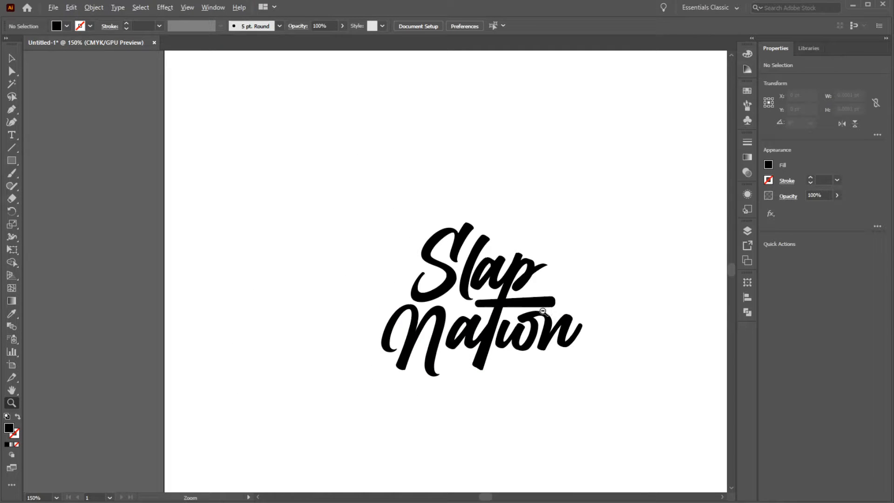
pyautogui.click(543, 311)
pyautogui.press('v')
pyautogui.click(508, 297)
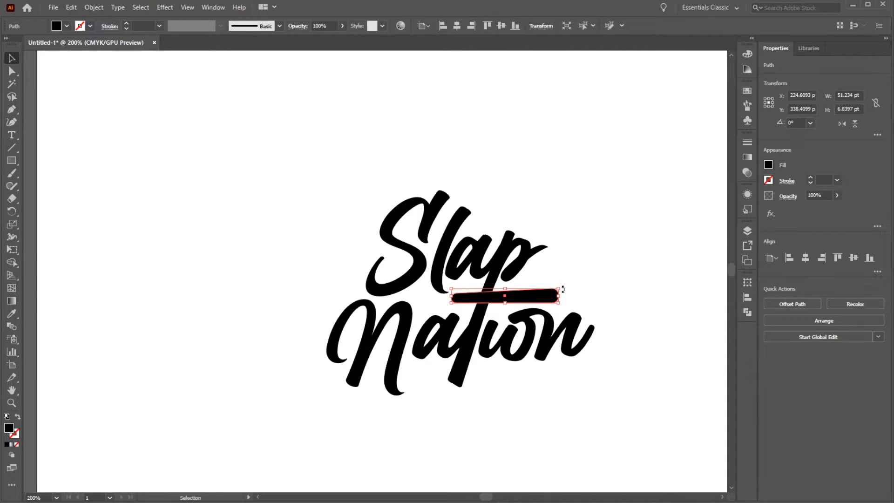
pyautogui.moveTo(562, 289); pyautogui.dragTo(565, 287)
pyautogui.click(593, 303)
# - Rotate the entire lettering about 18° counterclockwise so that the long t stem stands nearly vertical
pyautogui.moveTo(654, 181); pyautogui.dragTo(334, 316)
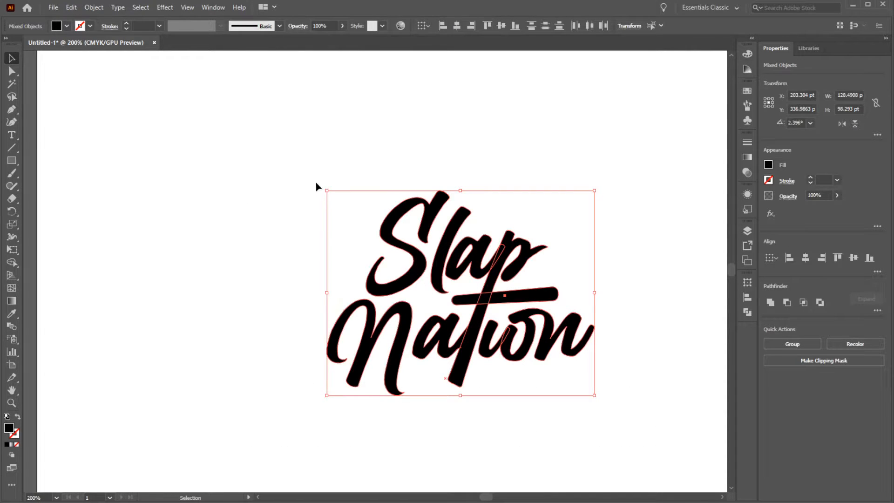
pyautogui.moveTo(312, 220); pyautogui.dragTo(281, 231)
pyautogui.click(281, 231)
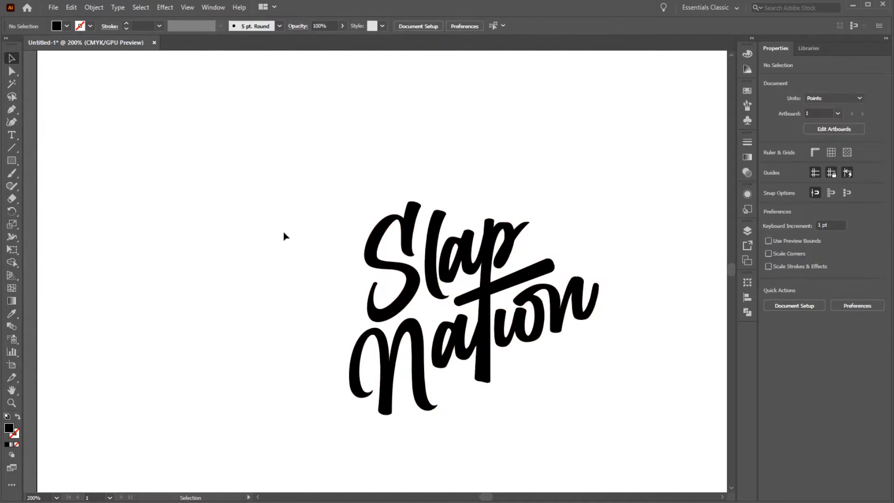
# - Move the "a" and "ion" letters up slightly toward the crossbar and raise the N to match, keeping the crossbar in place
pyautogui.press('z')
pyautogui.keyDown('alt'); pyautogui.click(368, 294); pyautogui.keyUp('alt')
pyautogui.keyDown('alt'); pyautogui.click(372, 298); pyautogui.keyUp('alt')
pyautogui.keyDown('alt'); pyautogui.click(404, 325); pyautogui.keyUp('alt')
pyautogui.click(433, 339)
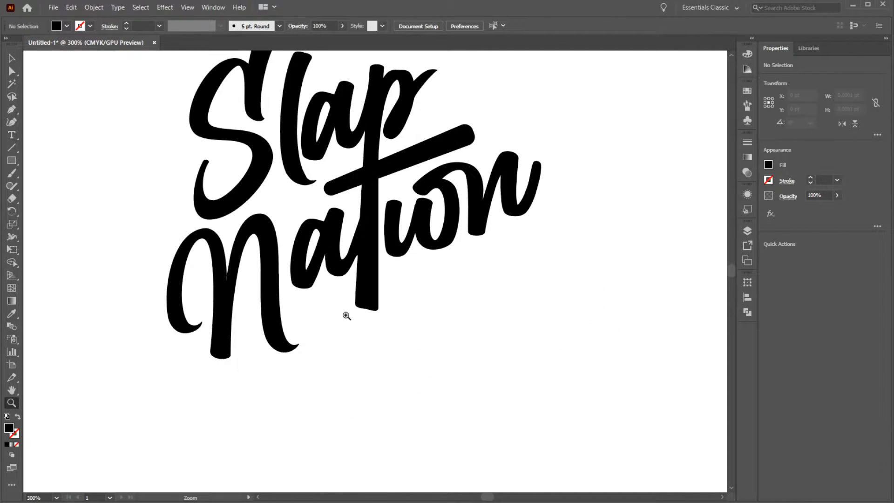
pyautogui.click(353, 315)
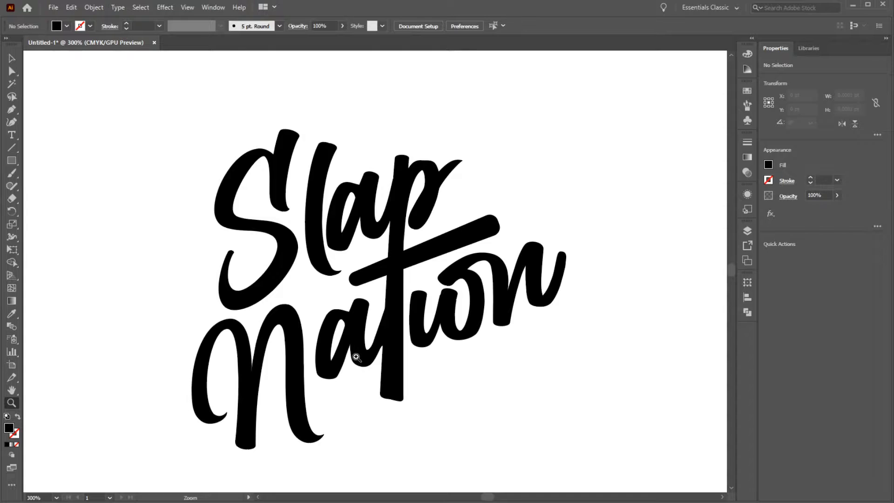
pyautogui.press('v')
pyautogui.click(363, 352)
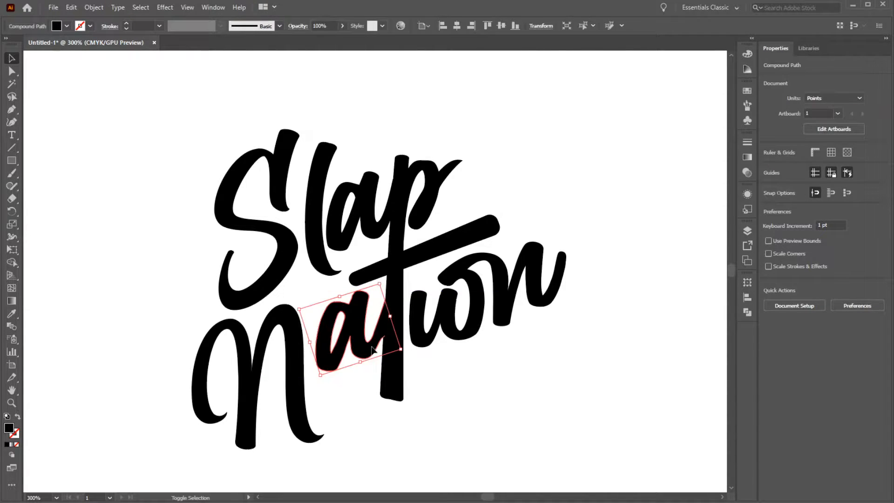
pyautogui.moveTo(609, 250); pyautogui.dragTo(417, 357)
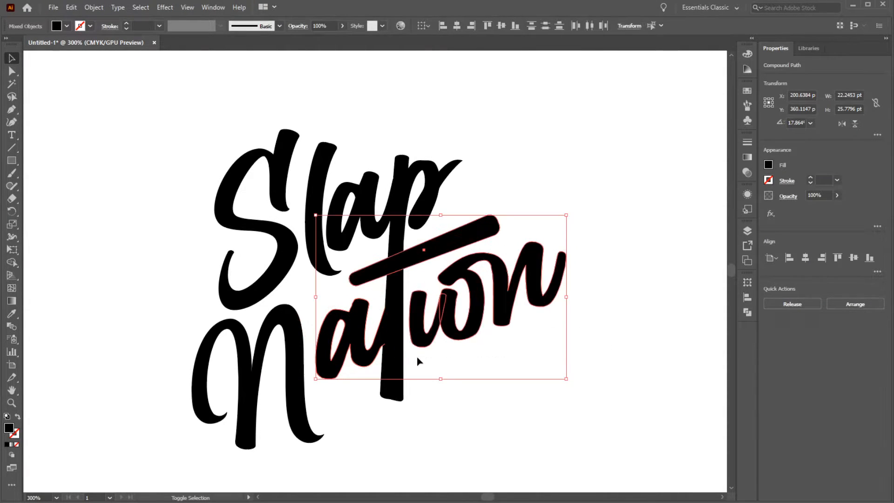
pyautogui.hotkey('ctrl', '8')
pyautogui.moveTo(442, 319); pyautogui.dragTo(434, 311)
pyautogui.moveTo(296, 393); pyautogui.dragTo(298, 386)
pyautogui.click(465, 401)
# - Narrow the lower end of the long t stem by adjusting its bottom anchor points
pyautogui.press('z')
pyautogui.keyDown('alt'); pyautogui.click(435, 402); pyautogui.keyUp('alt')
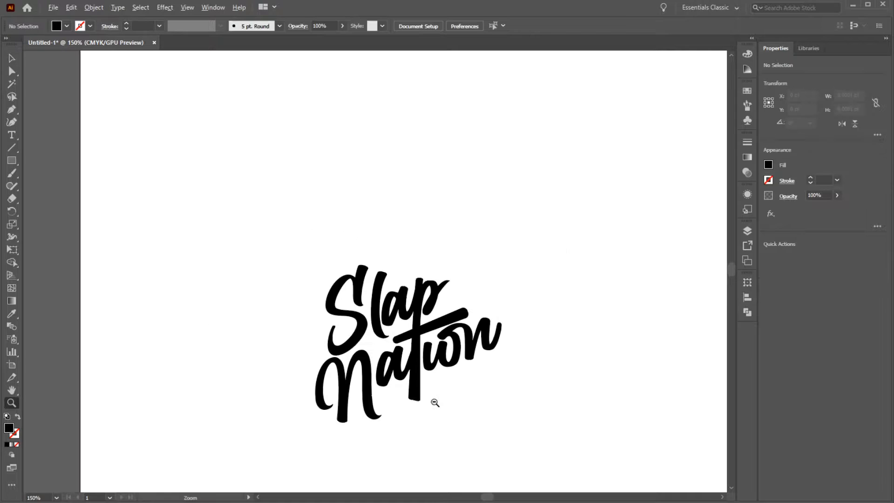
pyautogui.scroll(3, 420, 398)
pyautogui.press('a')
pyautogui.moveTo(391, 423); pyautogui.dragTo(395, 423)
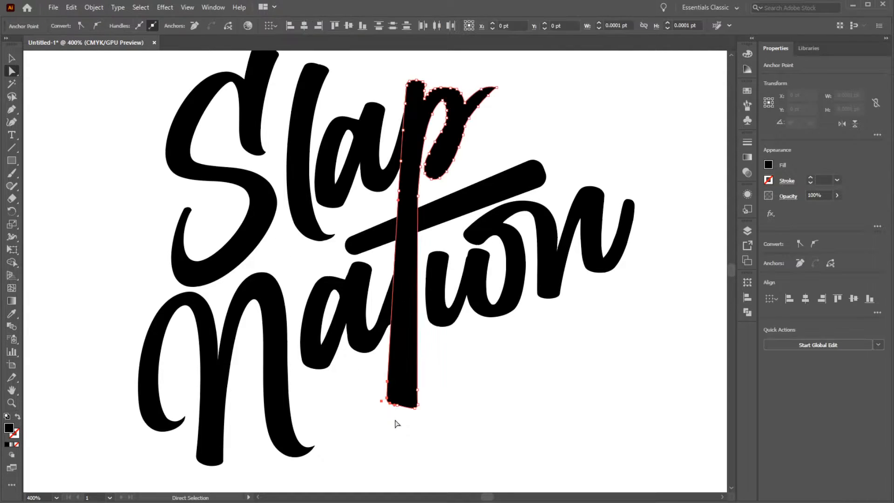
pyautogui.moveTo(425, 390); pyautogui.dragTo(409, 404)
pyautogui.click(447, 410)
# - Nudge the "ion" letters left, closer to the long t stem
pyautogui.press('z')
pyautogui.keyDown('alt'); pyautogui.click(446, 407); pyautogui.keyUp('alt')
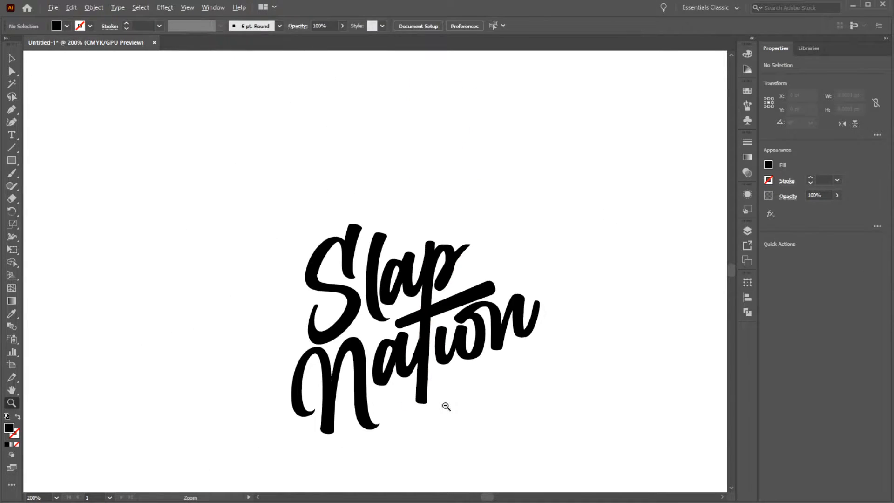
pyautogui.press('v')
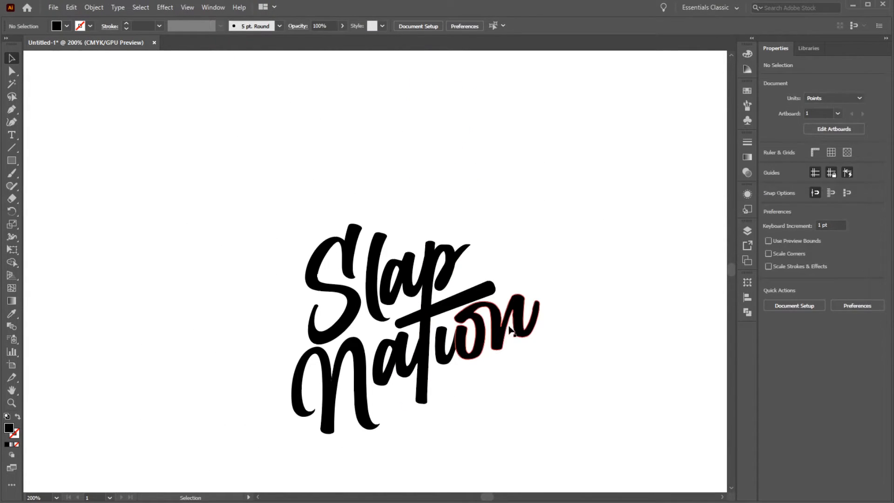
pyautogui.click(454, 361)
pyautogui.press('Left')
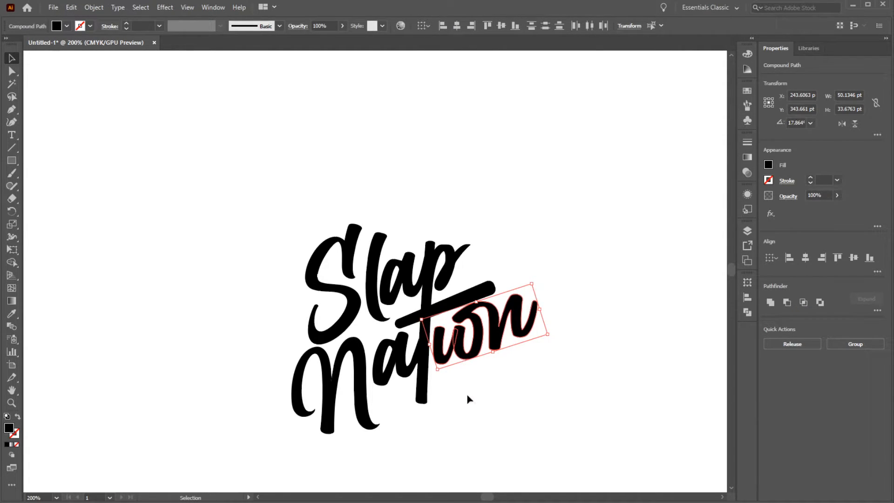
# - Add one anchor point in the middle of the crossbar's upper edge and another in the middle of its lower edge
pyautogui.click(467, 398)
pyautogui.keyDown('ctrl'); pyautogui.click(460, 340); pyautogui.keyUp('ctrl')
pyautogui.moveTo(435, 270); pyautogui.dragTo(433, 268)
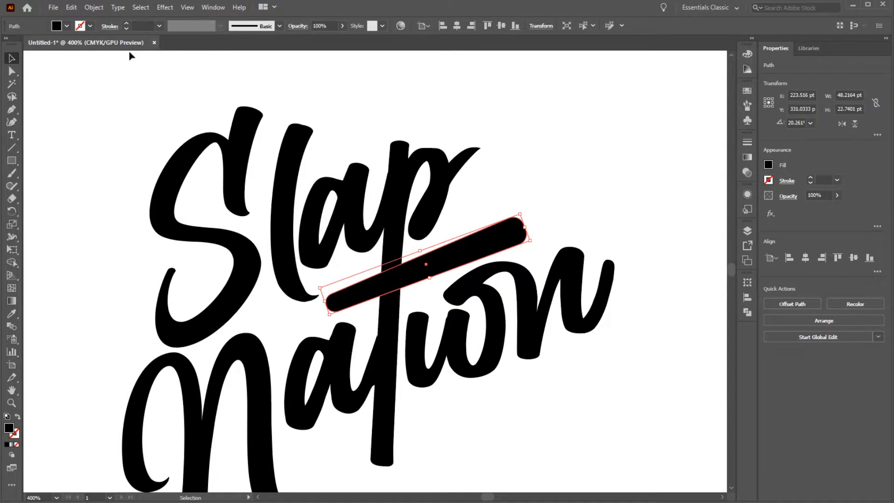
pyautogui.press('p')
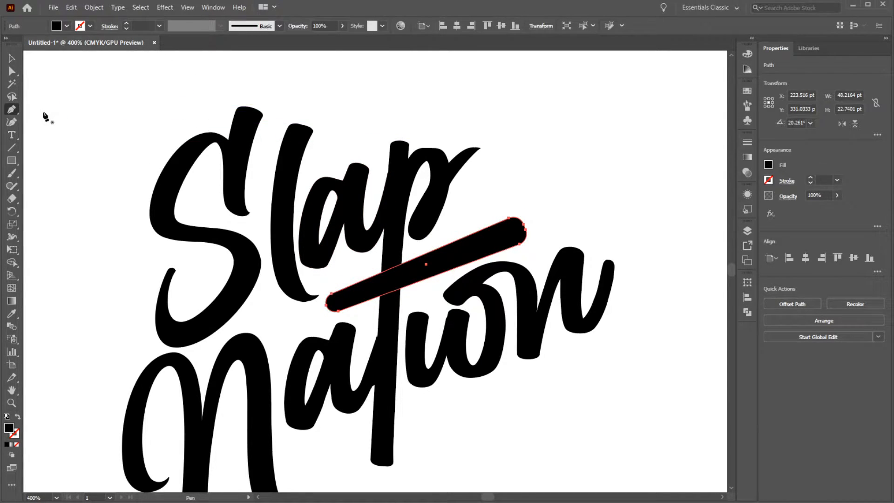
pyautogui.moveTo(9, 110); pyautogui.dragTo(37, 124)
pyautogui.click(421, 255)
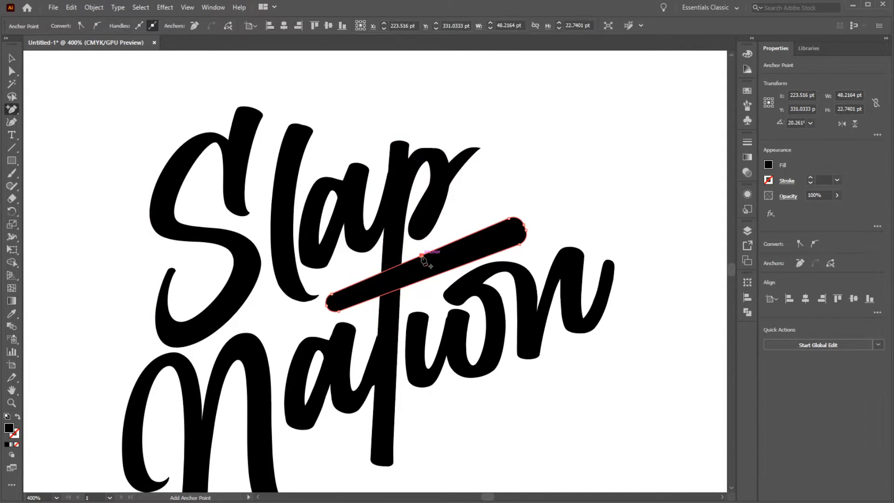
pyautogui.click(425, 279)
# - Bend the crossbar into a slight arch by raising the two middle anchor points and rounding their corners to about 79 pt
pyautogui.press('a')
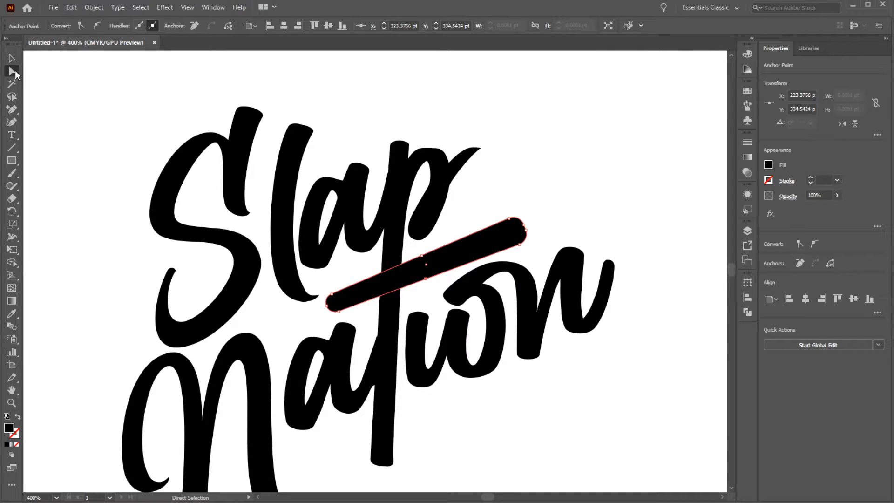
pyautogui.moveTo(421, 259); pyautogui.dragTo(426, 256)
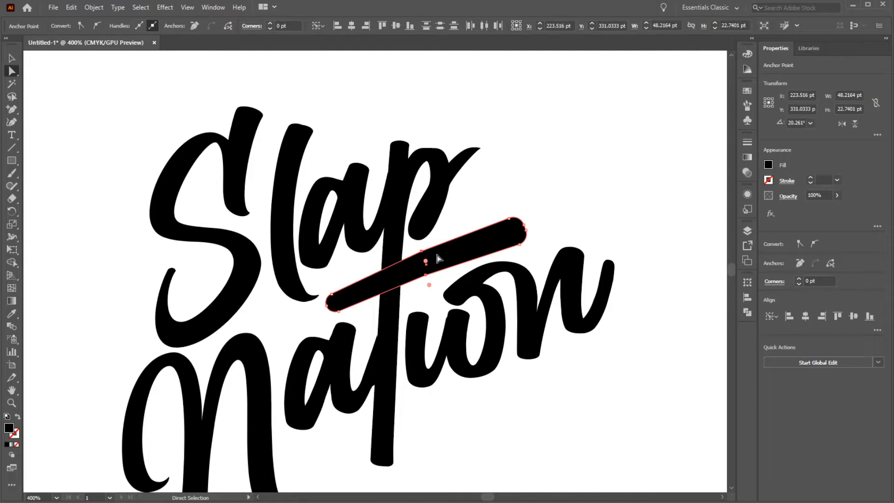
pyautogui.moveTo(429, 284); pyautogui.dragTo(612, 489)
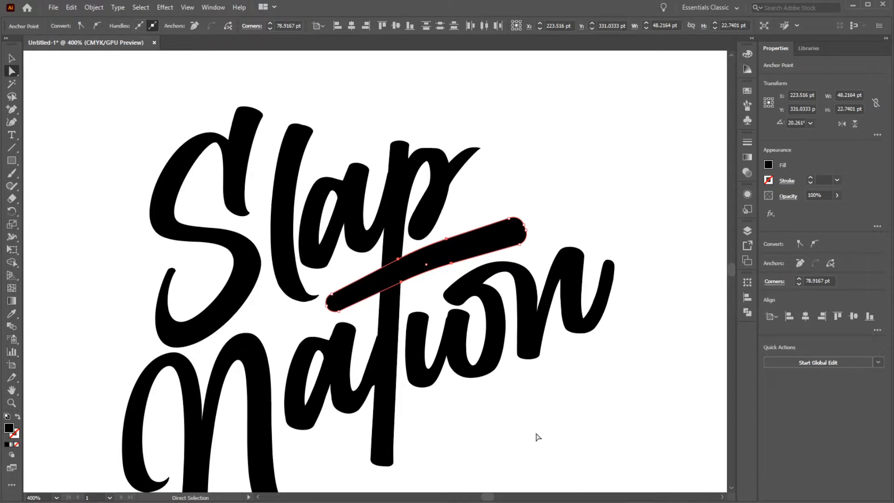
pyautogui.scroll(-5, 529, 399)
pyautogui.moveTo(550, 386); pyautogui.dragTo(603, 480)
pyautogui.click(467, 292)
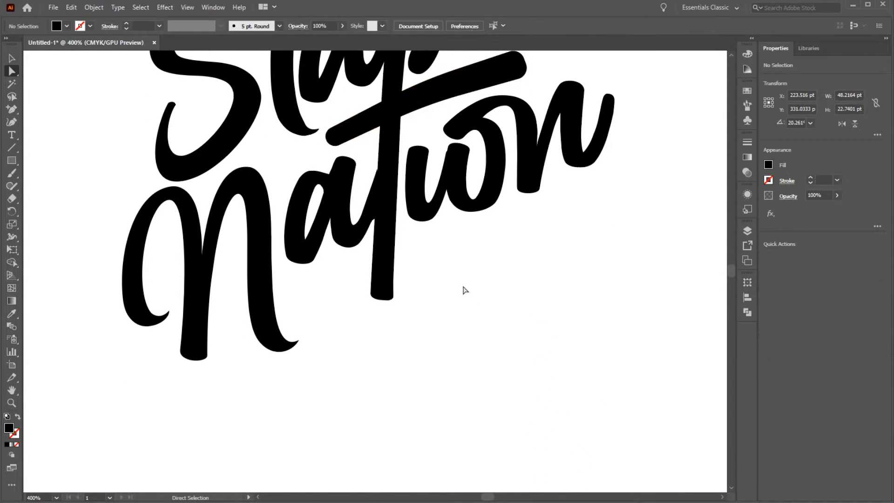
# - Scale the crossbar down to about 36.6 pt wide and 17.3 pt high, then fine-tune its position over the long t stem
pyautogui.press('z')
pyautogui.keyDown('alt'); pyautogui.click(437, 246); pyautogui.keyUp('alt')
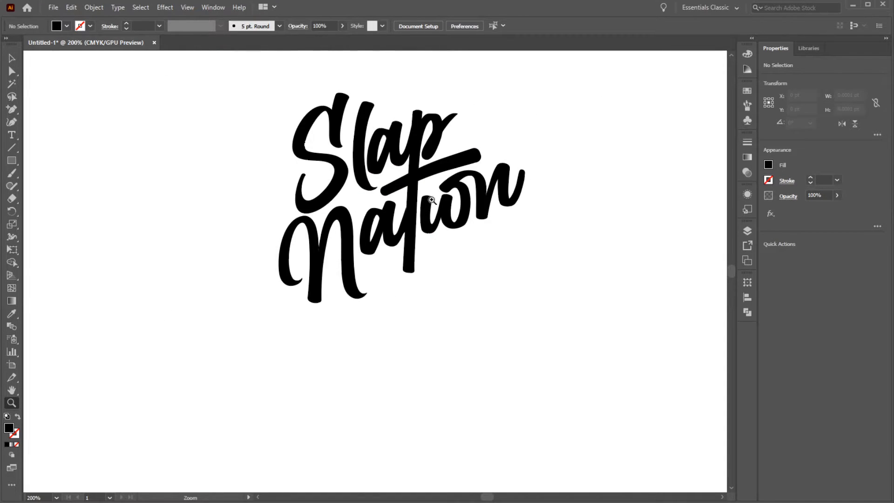
pyautogui.press('v')
pyautogui.click(462, 165)
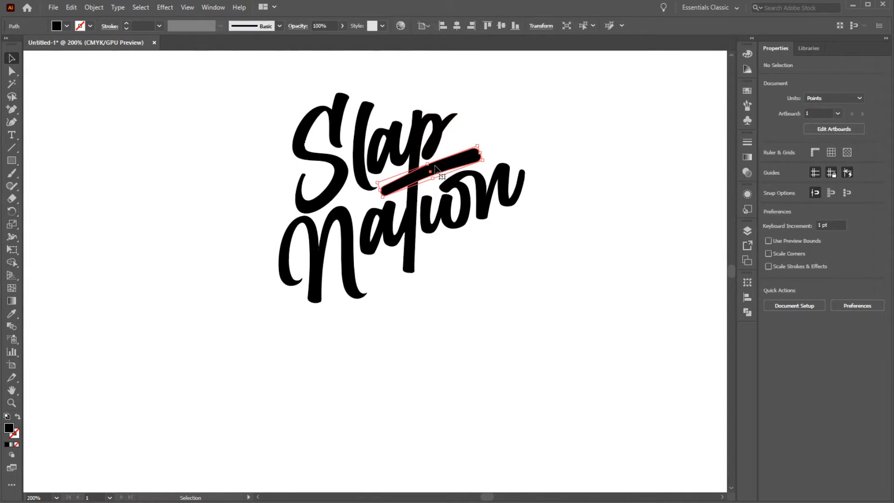
pyautogui.moveTo(484, 163); pyautogui.dragTo(459, 172)
pyautogui.click(474, 156)
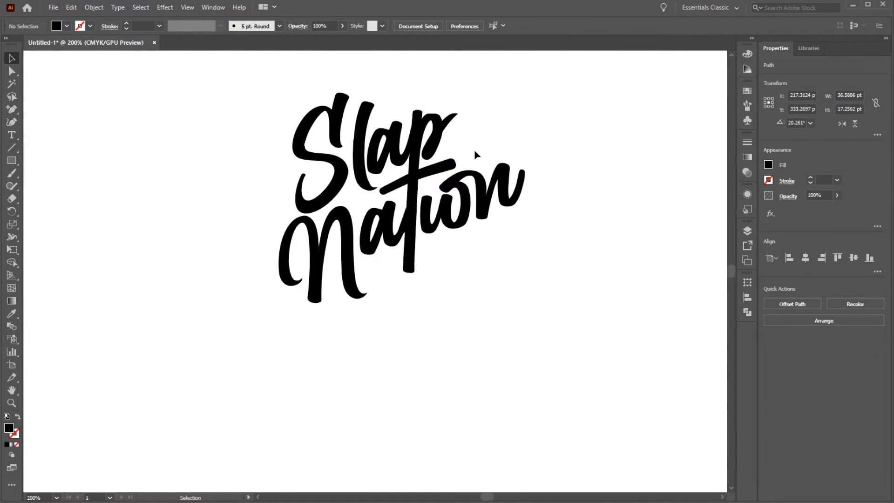
pyautogui.click(433, 173)
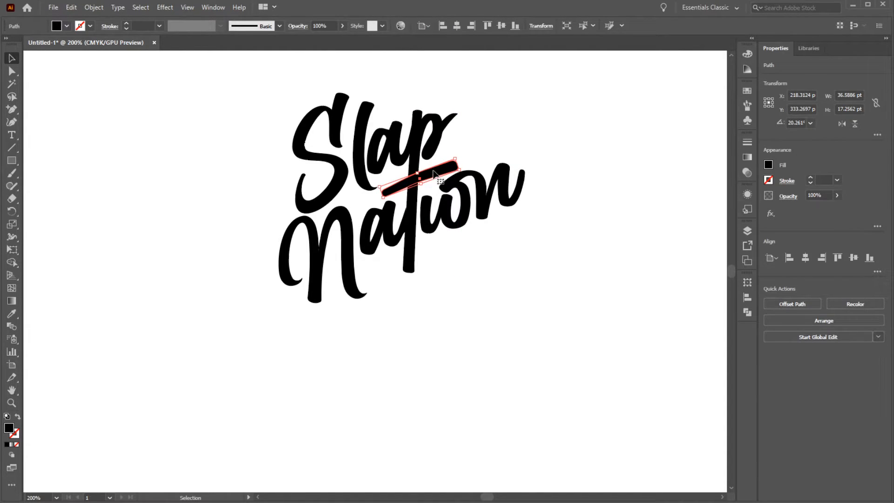
pyautogui.click(500, 259)
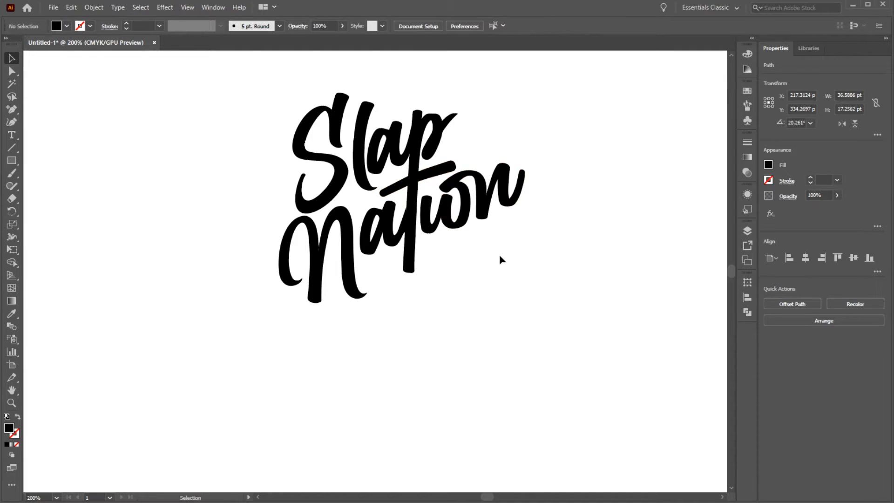
# - Draw a circle about 170 pt in diameter around the lettering and swap its black fill to the stroke
pyautogui.press('z')
pyautogui.keyDown('alt'); pyautogui.click(402, 184); pyautogui.keyUp('alt')
pyautogui.scroll(3, 403, 165)
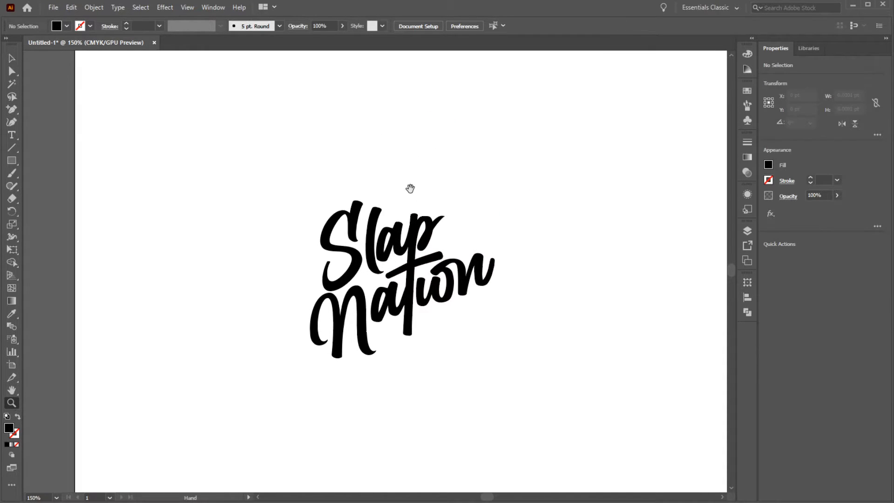
pyautogui.moveTo(12, 162); pyautogui.dragTo(39, 188)
pyautogui.moveTo(258, 144); pyautogui.dragTo(524, 408)
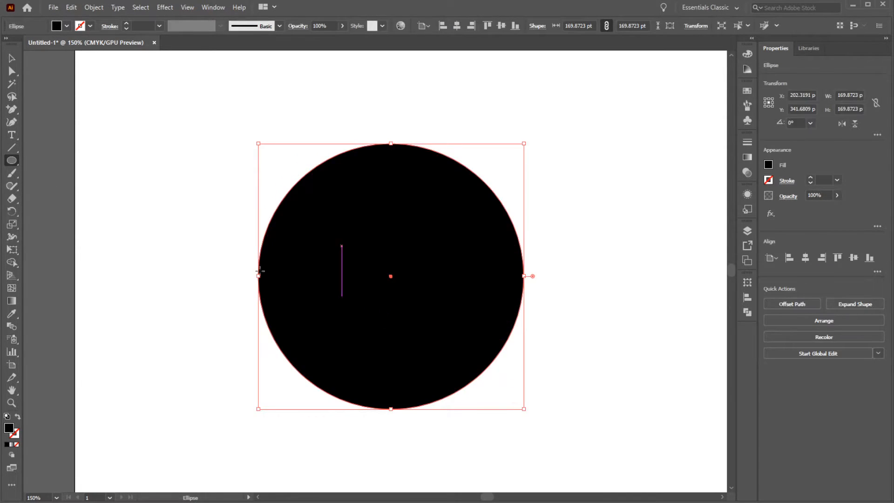
pyautogui.click(19, 417)
# - Set the circle's stroke weight to 4 pt and apply the variable width profile with two bulges
pyautogui.click(153, 24)
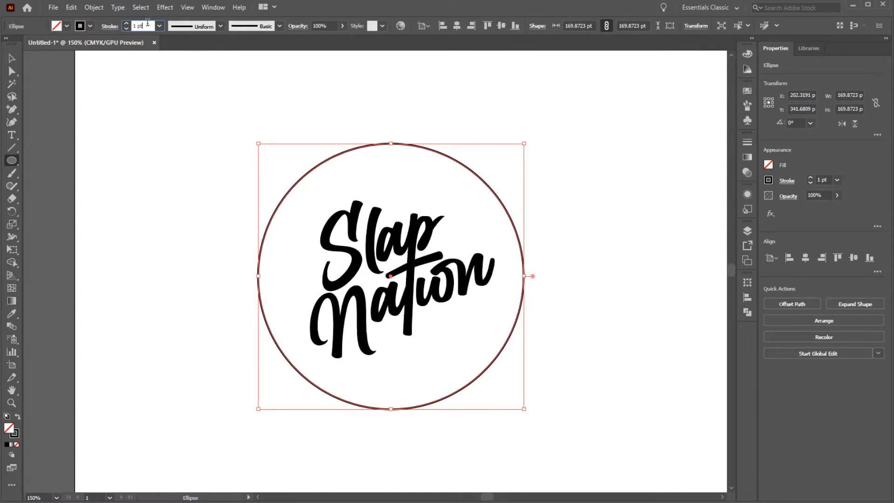
pyautogui.press('Up')
pyautogui.press('Up')
pyautogui.press('Up')
pyautogui.click(217, 27)
pyautogui.click(203, 66)
pyautogui.click(221, 26)
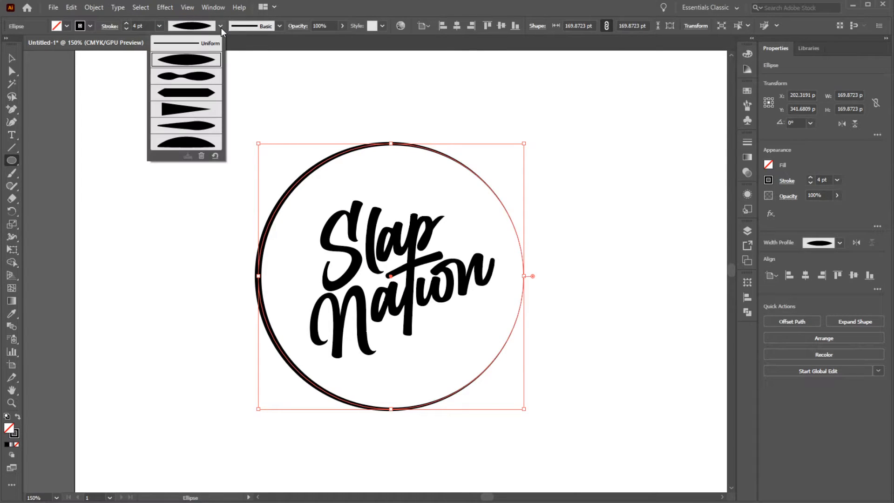
pyautogui.click(208, 78)
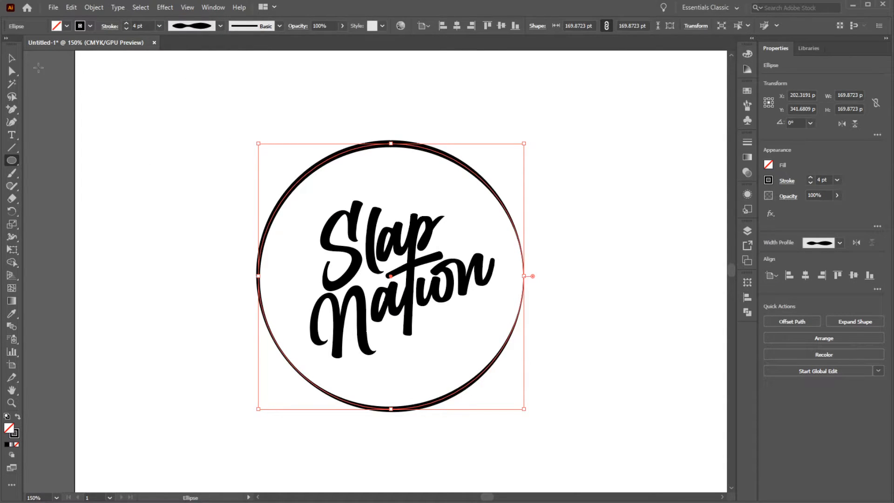
# - Increase the circle's stroke weight to 5 pt and nudge the circle down 1 pt
pyautogui.click(142, 26)
pyautogui.press('Up')
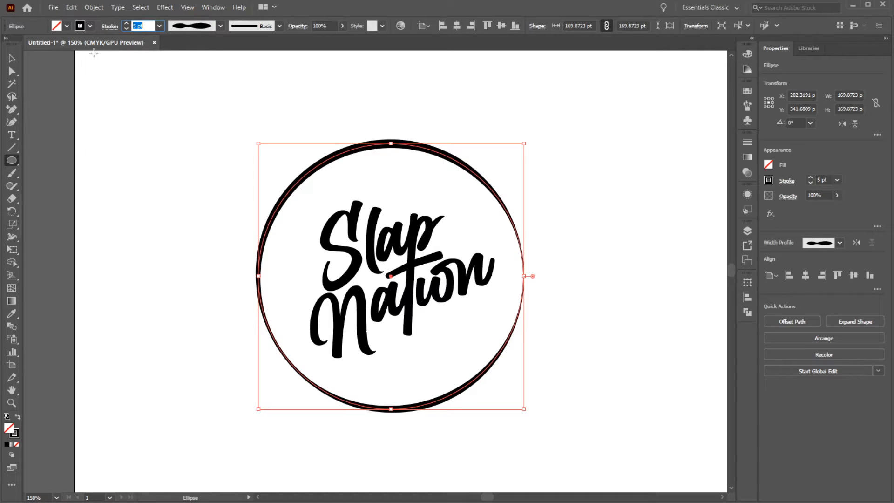
pyautogui.click(13, 58)
pyautogui.click(118, 152)
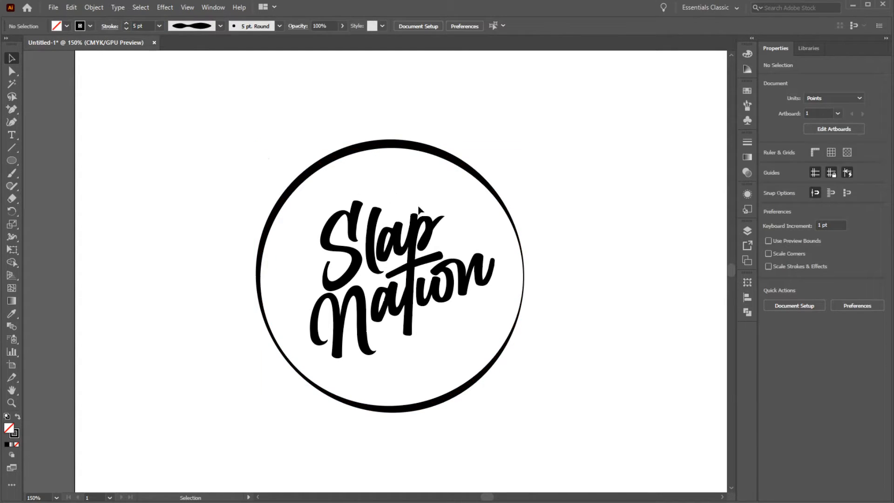
pyautogui.press('z')
pyautogui.press('v')
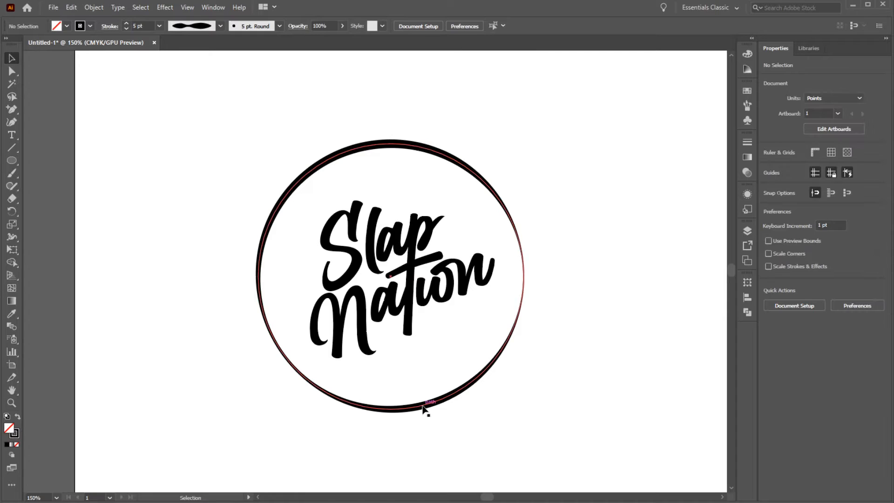
pyautogui.click(423, 408)
pyautogui.press('Down')
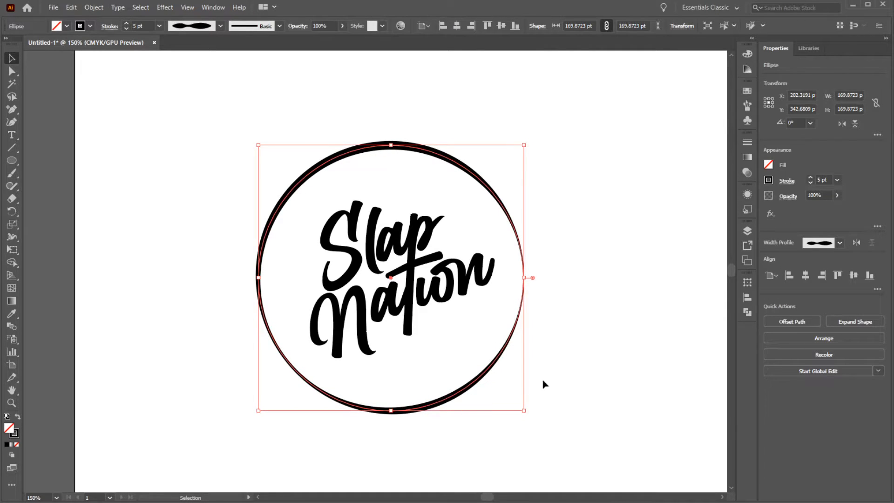
pyautogui.click(388, 399)
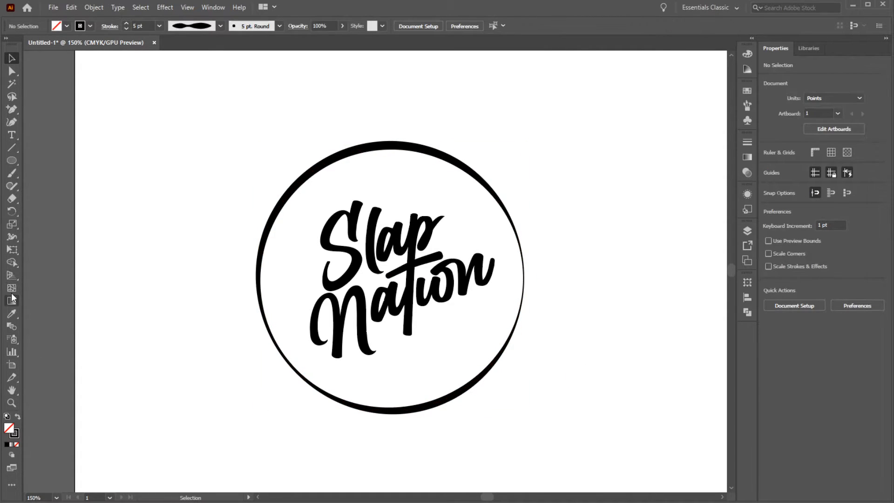
# - Draw a black-filled rectangle about 7.6 by 21.6 pt without stroke as a building on the circle's lower inner edge
pyautogui.click(12, 161)
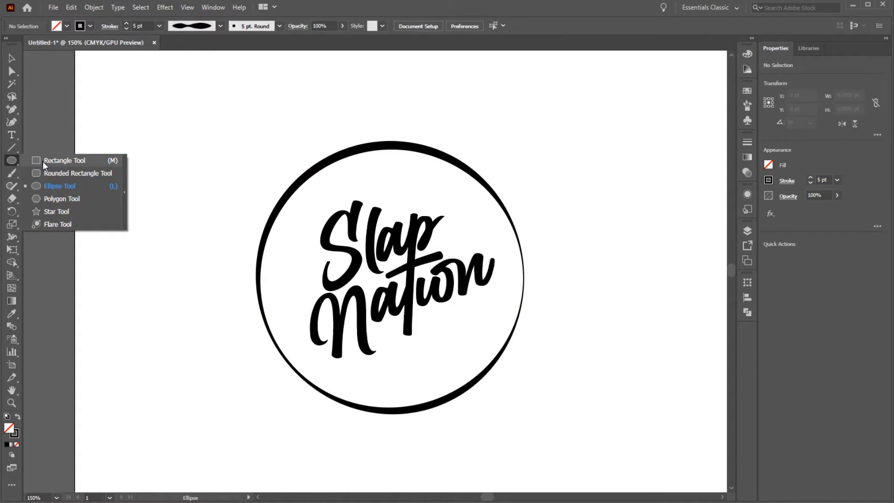
pyautogui.click(45, 162)
pyautogui.moveTo(355, 375); pyautogui.dragTo(365, 409)
pyautogui.click(18, 417)
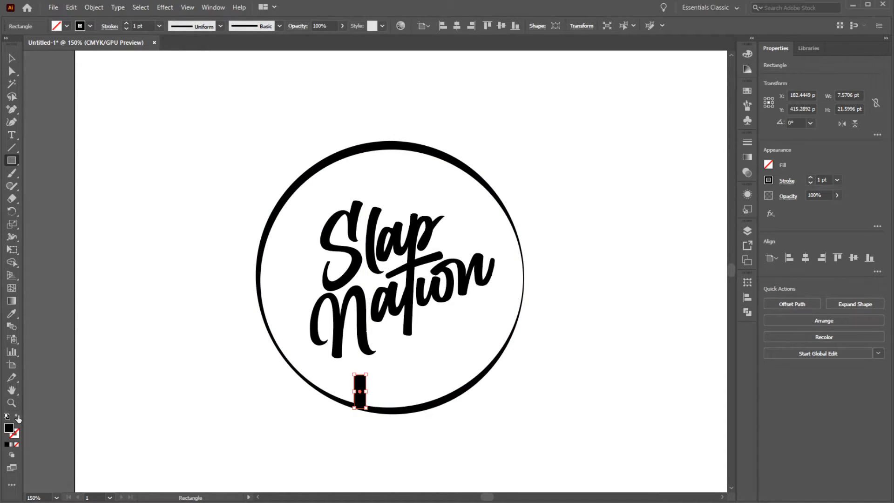
pyautogui.press('b')
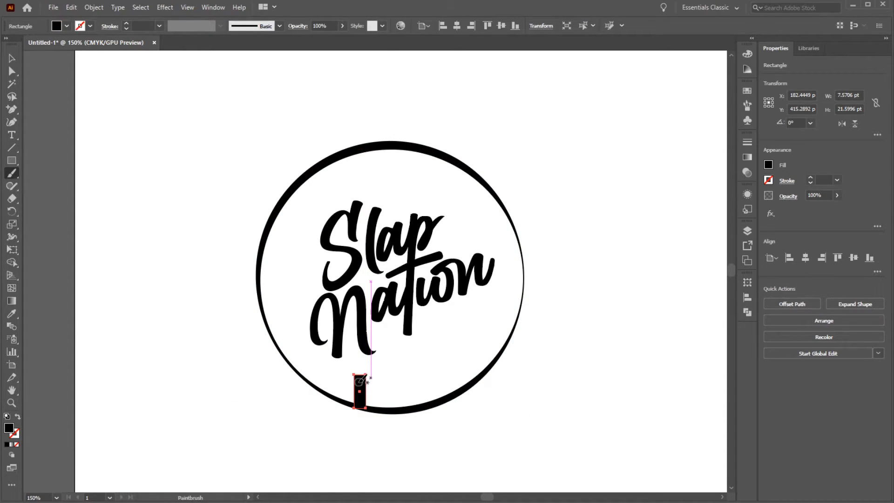
pyautogui.press('v')
# - Duplicate the rectangle to its right as neighbouring buildings, resizing the copy to about 12.1 by 16.5 pt
pyautogui.moveTo(359, 393)
pyautogui.mouseDown()
pyautogui.moveTo(369, 287)
pyautogui.moveTo(371, 402)
pyautogui.mouseUp()
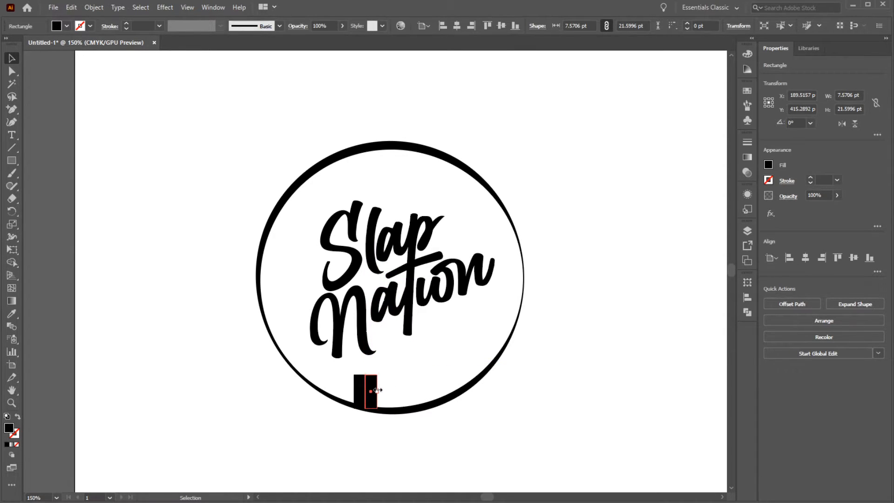
pyautogui.moveTo(372, 383); pyautogui.dragTo(372, 382)
pyautogui.moveTo(382, 403); pyautogui.dragTo(380, 278)
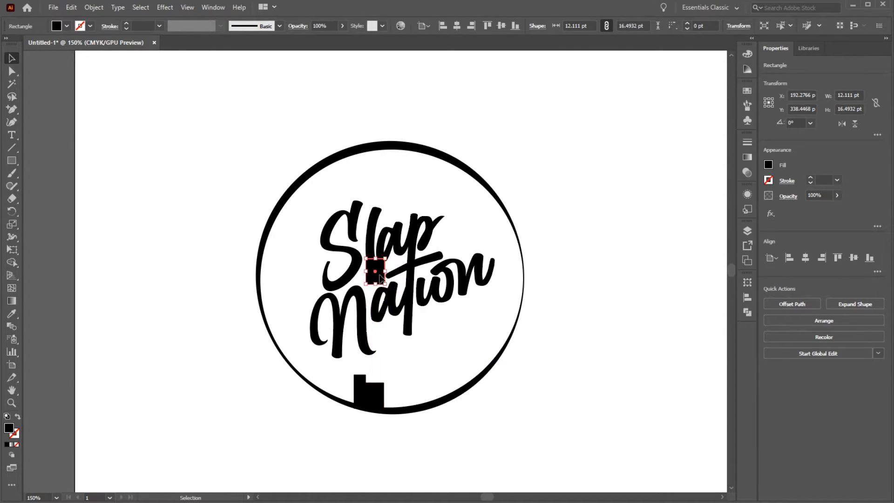
pyautogui.moveTo(392, 374); pyautogui.dragTo(424, 372)
# - Extend the skyline along the bottom of the circle with more rectangle copies of varied widths and heights
pyautogui.press('z')
pyautogui.click(448, 377)
pyautogui.press('v')
pyautogui.click(375, 277)
pyautogui.click(300, 405)
pyautogui.moveTo(340, 341); pyautogui.dragTo(237, 357)
pyautogui.click(375, 274)
pyautogui.moveTo(375, 275); pyautogui.dragTo(389, 382)
pyautogui.moveTo(390, 361); pyautogui.dragTo(393, 348)
# - Paste further rectangles stepping up the circle's lower-right edge, sizing the last building to about 8.6 by 17.7 pt
pyautogui.hotkey('ctrl', 'v')
pyautogui.moveTo(372, 267); pyautogui.dragTo(435, 328)
pyautogui.hotkey('ctrl', 'v')
pyautogui.hotkey('ctrl', 'v')
pyautogui.moveTo(390, 251); pyautogui.dragTo(456, 326)
pyautogui.hotkey('ctrl', 'v')
pyautogui.moveTo(375, 280); pyautogui.dragTo(471, 325)
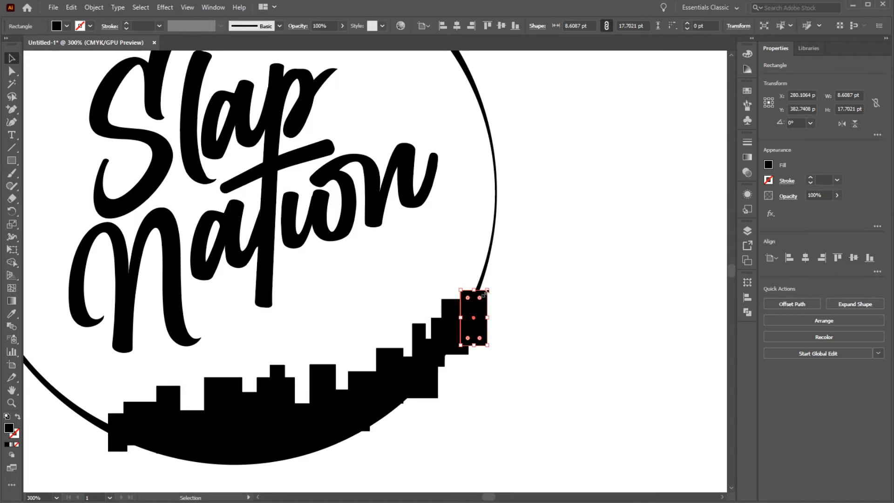
pyautogui.click(489, 310)
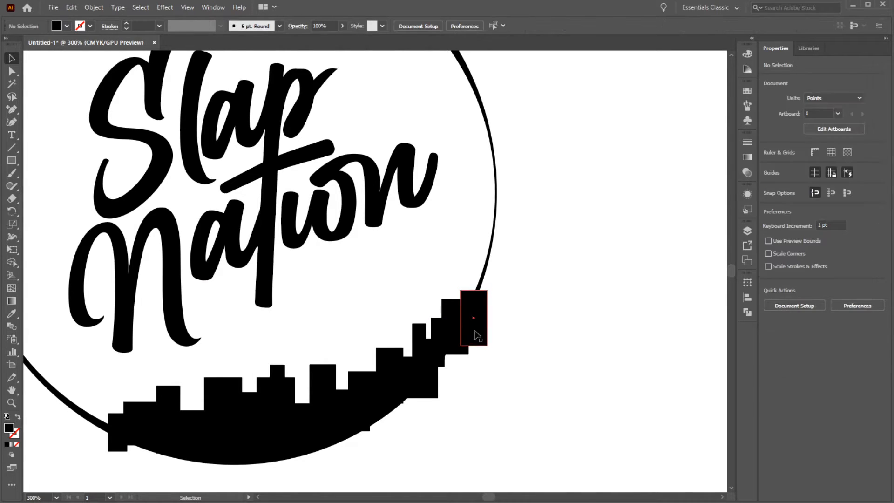
# - Pull the bottom corners of the leftmost buildings up so they stay inside the circle's outer edge
pyautogui.scroll(4, 399, 429)
pyautogui.press('a')
pyautogui.moveTo(217, 389); pyautogui.dragTo(222, 362)
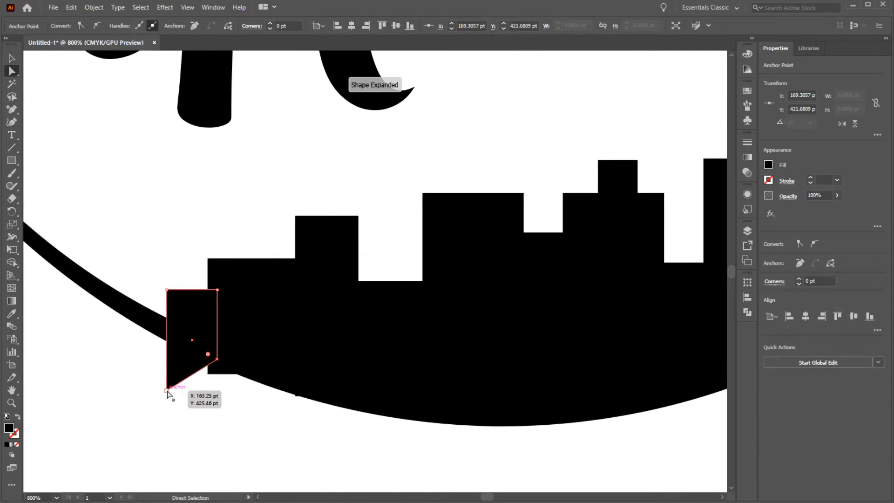
pyautogui.moveTo(168, 393); pyautogui.dragTo(176, 340)
pyautogui.click(224, 330)
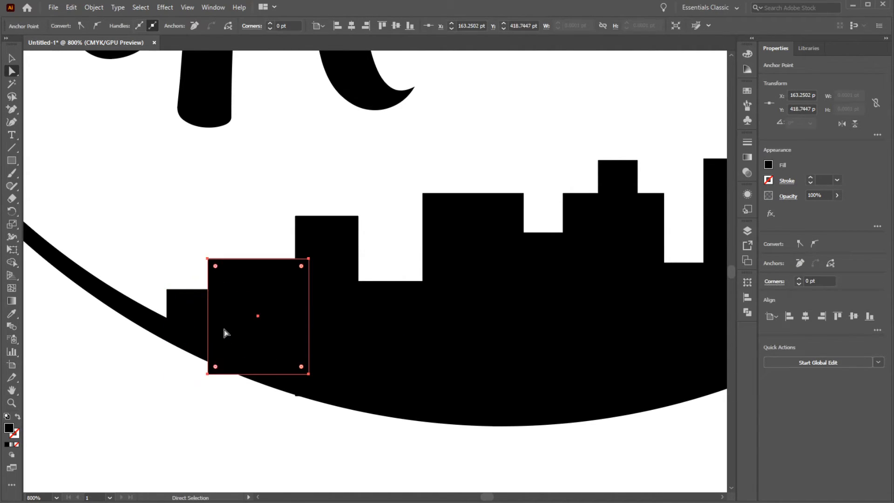
pyautogui.moveTo(209, 375); pyautogui.dragTo(300, 399)
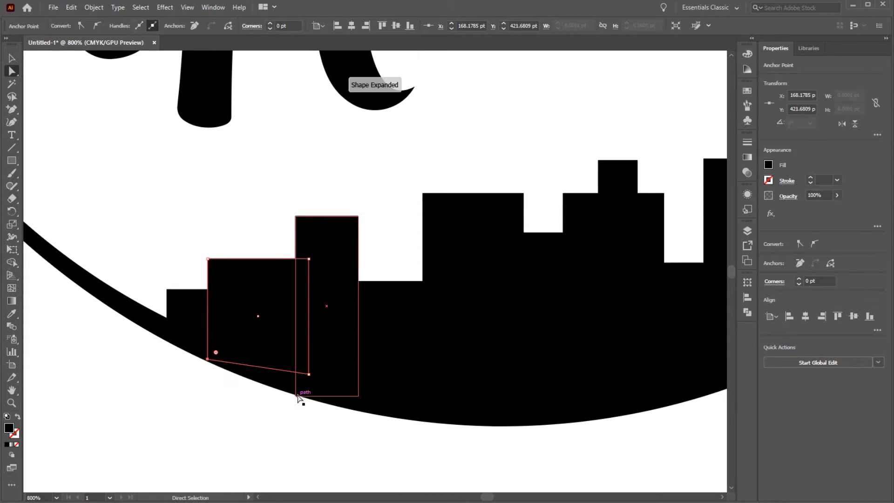
pyautogui.moveTo(680, 420); pyautogui.dragTo(341, 429)
# - Move the lower corners of the buildings on the skyline's right end inward so none protrude beyond the circle
pyautogui.click(493, 333)
pyautogui.moveTo(494, 334); pyautogui.dragTo(608, 244)
pyautogui.scroll(3, 609, 243)
pyautogui.moveTo(629, 320); pyautogui.dragTo(601, 173)
pyautogui.moveTo(563, 315); pyautogui.dragTo(583, 270)
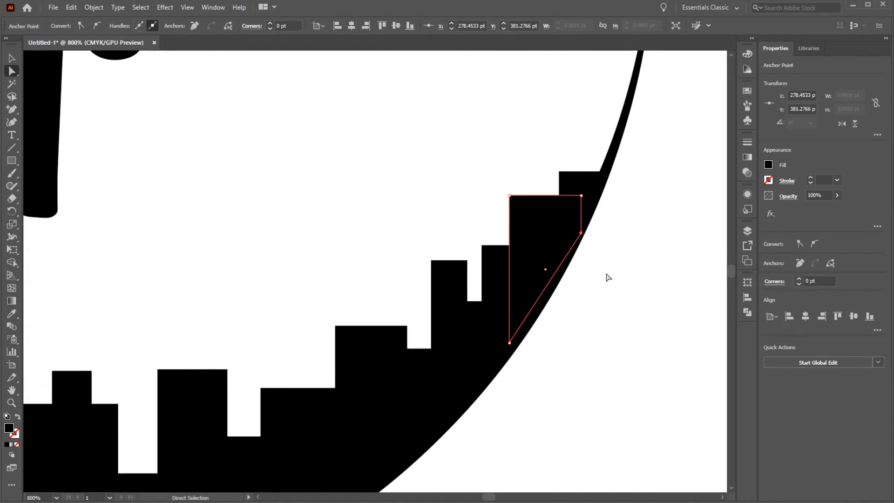
pyautogui.click(609, 275)
# - Draw a solid black circle about 7.5 pt across and place it against the ring's upper-right inner edge
pyautogui.scroll(-2, 560, 327)
pyautogui.scroll(-4, 560, 328)
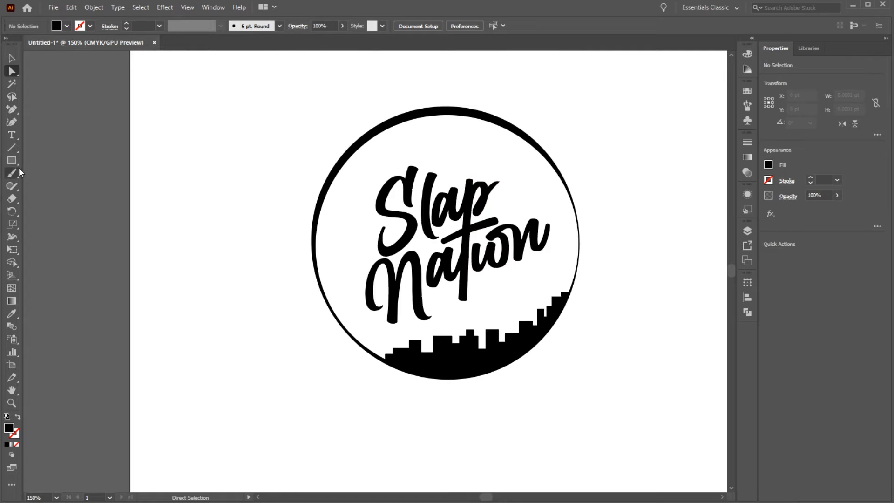
pyautogui.moveTo(15, 165); pyautogui.dragTo(50, 186)
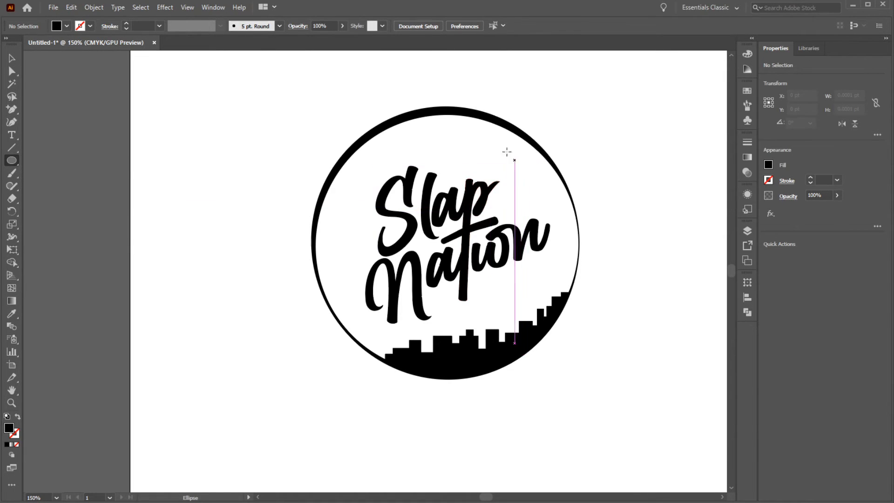
pyautogui.moveTo(516, 162); pyautogui.dragTo(517, 163)
pyautogui.press('z')
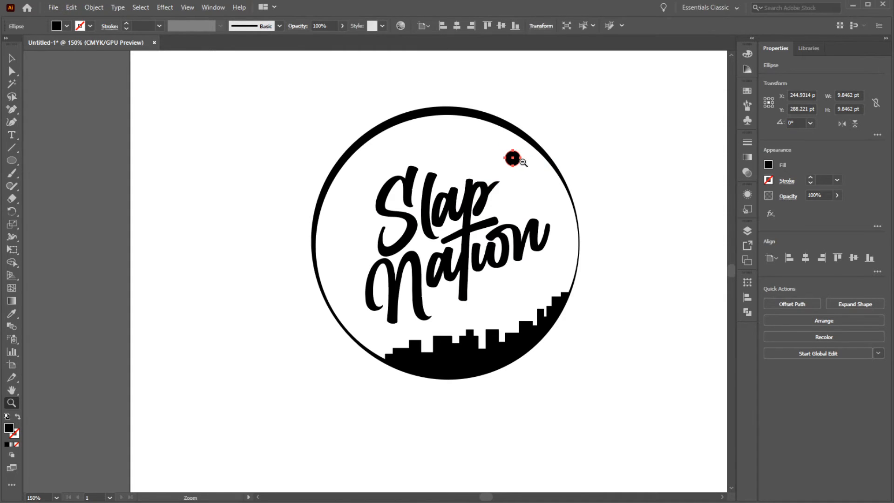
pyautogui.click(525, 163)
pyautogui.press('v')
pyautogui.moveTo(515, 173); pyautogui.dragTo(475, 85)
# - Duplicate the circle into smaller dots beneath it, including one about 3.4 pt wide, and place another copy beside the "p"
pyautogui.moveTo(374, 278); pyautogui.dragTo(499, 121)
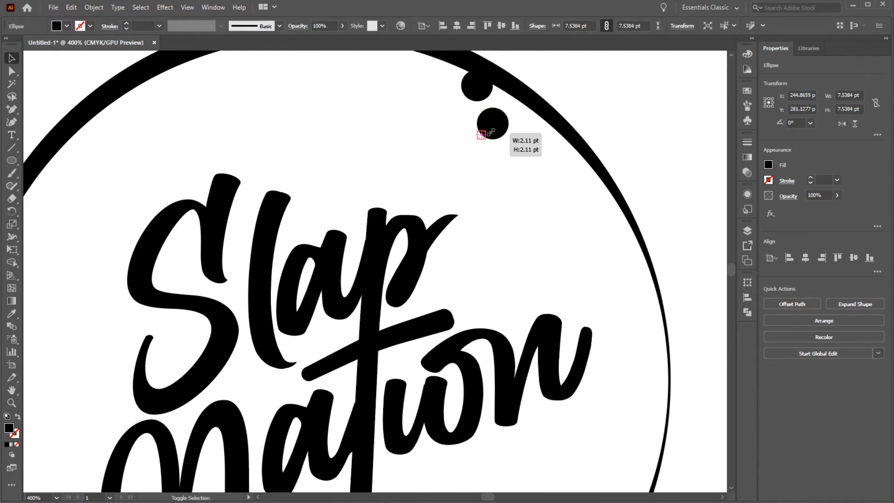
pyautogui.moveTo(385, 276); pyautogui.dragTo(508, 137)
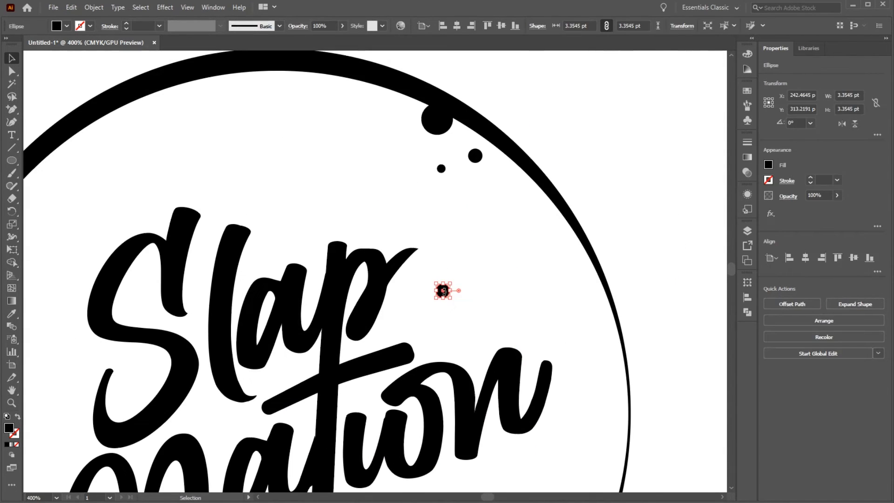
pyautogui.moveTo(443, 290); pyautogui.dragTo(468, 309)
pyautogui.moveTo(467, 309); pyautogui.dragTo(519, 275)
pyautogui.moveTo(519, 276); pyautogui.dragTo(475, 236)
# - Scatter more small dot copies of varied sizes between "Slap", the end of "Nation" and the ring's right side
pyautogui.moveTo(397, 129); pyautogui.dragTo(375, 272)
pyautogui.moveTo(375, 272); pyautogui.dragTo(536, 300)
pyautogui.moveTo(375, 272); pyautogui.dragTo(553, 334)
pyautogui.scroll(4, 558, 340)
pyautogui.moveTo(522, 297); pyautogui.dragTo(528, 303)
pyautogui.click(523, 358)
pyautogui.scroll(-7, 524, 358)
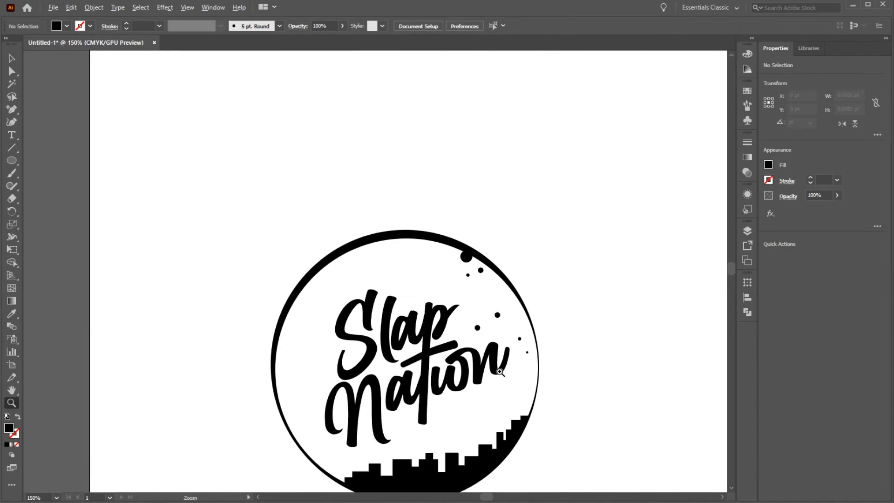
# - Copy groups of large and small dots to the left of the lettering, adding tiny dots about 1.2 pt wide
pyautogui.moveTo(524, 357); pyautogui.dragTo(557, 317)
pyautogui.click(514, 229)
pyautogui.keyDown('shift'); pyautogui.click(498, 215); pyautogui.keyUp('shift')
pyautogui.moveTo(499, 216); pyautogui.dragTo(342, 309)
pyautogui.moveTo(370, 268); pyautogui.dragTo(346, 395)
pyautogui.keyDown('shift'); pyautogui.click(561, 311); pyautogui.keyUp('shift')
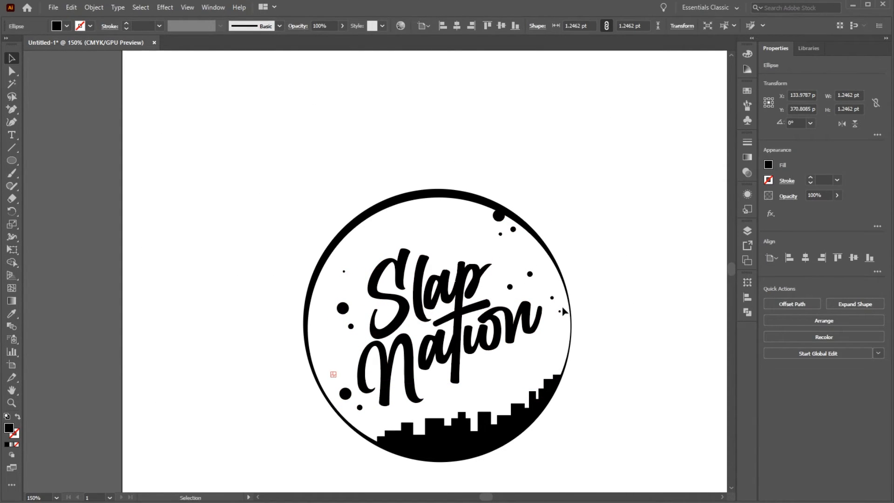
# - Enlarge the "Slap Nation" lettering alone to about 141 by 120 pt and nudge it left and up within the ring
pyautogui.moveTo(492, 252); pyautogui.dragTo(444, 336)
pyautogui.moveTo(386, 392); pyautogui.dragTo(386, 392)
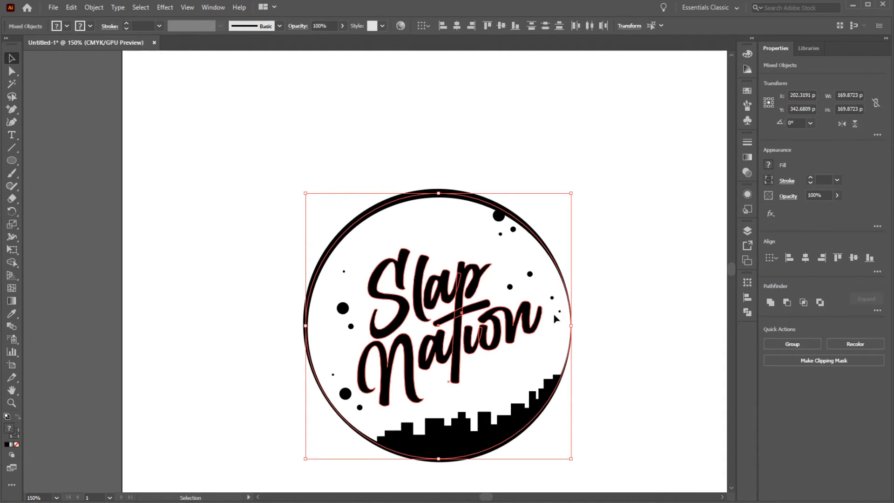
pyautogui.moveTo(563, 282); pyautogui.dragTo(559, 288)
pyautogui.moveTo(545, 329); pyautogui.dragTo(570, 329)
pyautogui.moveTo(358, 327); pyautogui.dragTo(349, 328)
pyautogui.press('Left')
pyautogui.press('Left')
pyautogui.press('Left')
pyautogui.press('Left')
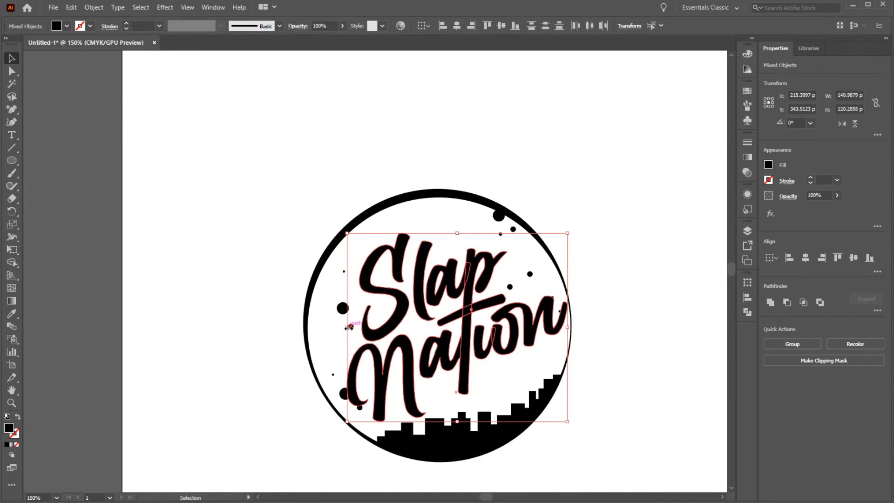
pyautogui.press('Up')
pyautogui.press('Left')
pyautogui.press('Up')
pyautogui.press('Left')
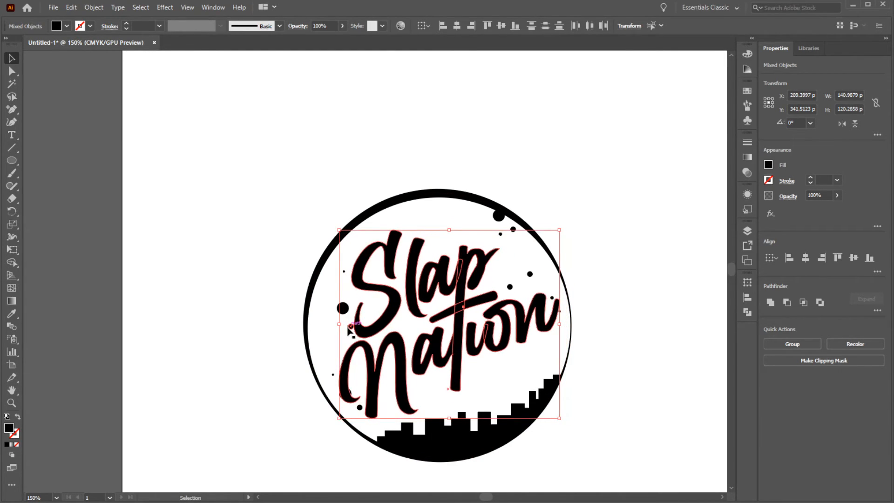
pyautogui.click(293, 372)
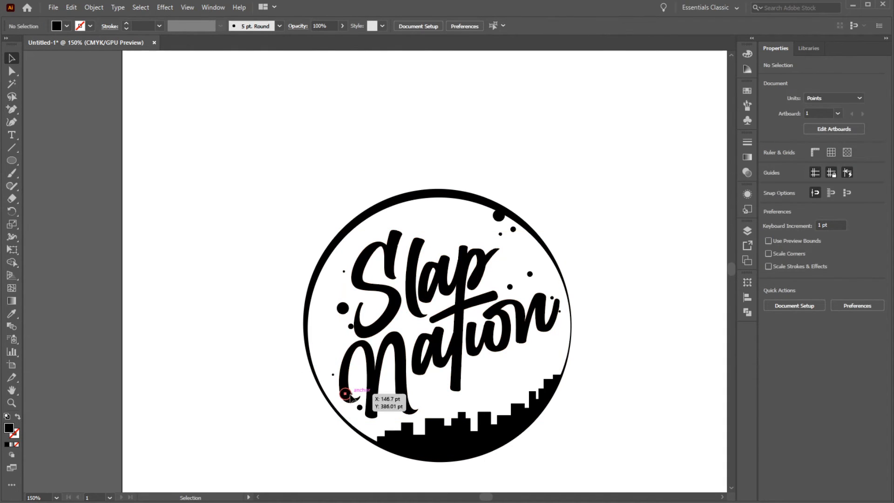
# - Remove the large dot overlapping the "N" and shift the dots beside the "S" outward, clear of the lettering
pyautogui.click(343, 309)
pyautogui.keyDown('shift'); pyautogui.click(350, 326); pyautogui.keyUp('shift')
pyautogui.moveTo(344, 309); pyautogui.dragTo(336, 311)
pyautogui.moveTo(344, 271); pyautogui.dragTo(336, 271)
# - Move the small dot under the "N" and the two dots touching the final "n" into the gap above the skyline's right end
pyautogui.moveTo(359, 407); pyautogui.dragTo(552, 332)
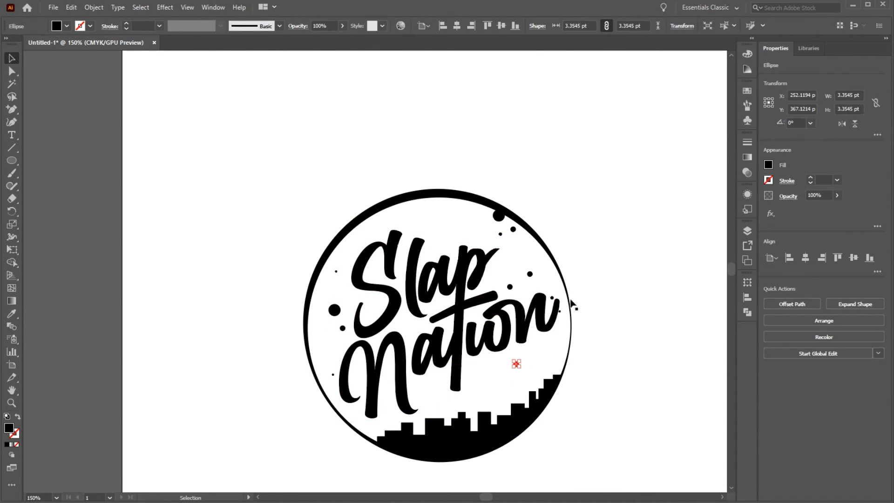
pyautogui.keyDown('shift'); pyautogui.click(555, 310); pyautogui.keyUp('shift')
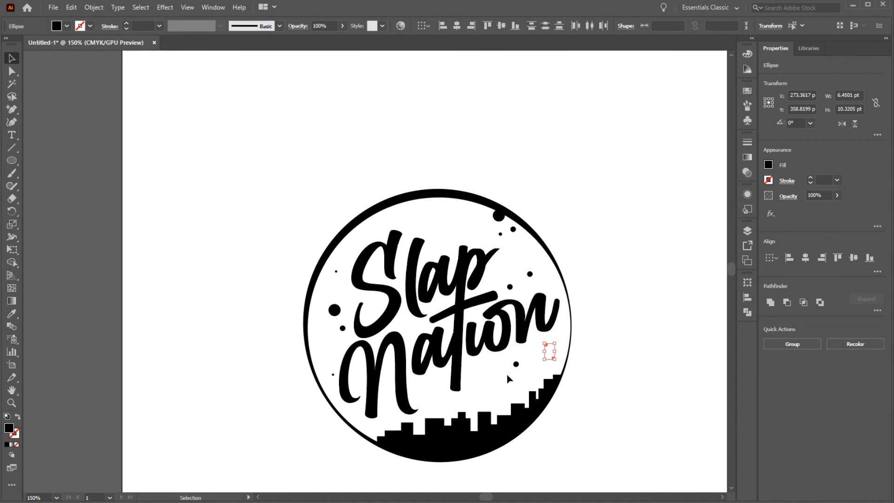
pyautogui.click(188, 7)
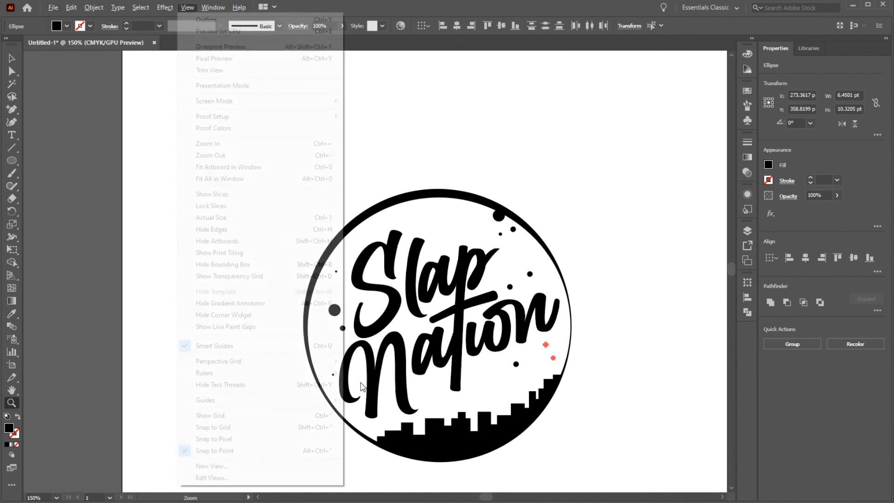
# - Move the tiny dot beside the capital "N" upward, away from the letter's edge
pyautogui.press('z')
pyautogui.click(132, 354)
pyautogui.moveTo(415, 347); pyautogui.dragTo(512, 357)
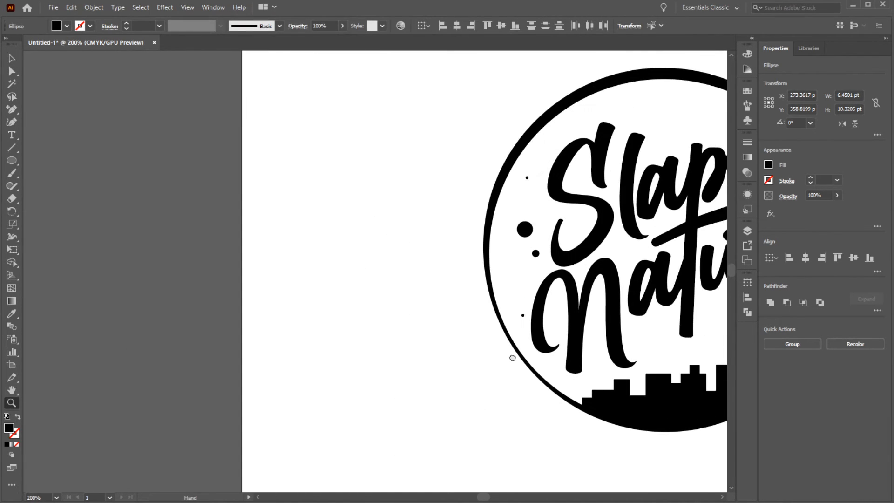
pyautogui.moveTo(524, 321); pyautogui.dragTo(526, 322)
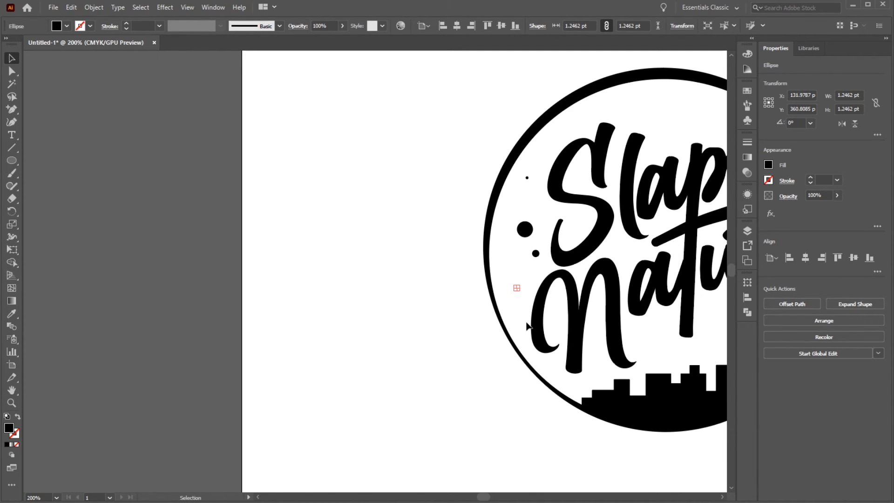
pyautogui.click(431, 394)
# - Duplicate the complete circular logo and place the copy to the right of the original
pyautogui.press('z')
pyautogui.keyDown('alt'); pyautogui.click(477, 380); pyautogui.keyUp('alt')
pyautogui.keyDown('alt'); pyautogui.click(541, 356); pyautogui.keyUp('alt')
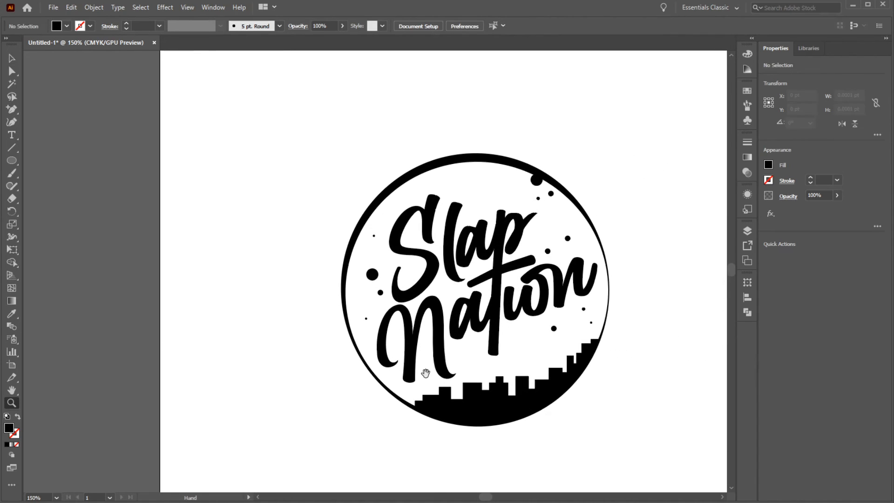
pyautogui.keyDown('alt'); pyautogui.click(541, 355); pyautogui.keyUp('alt')
pyautogui.press('v')
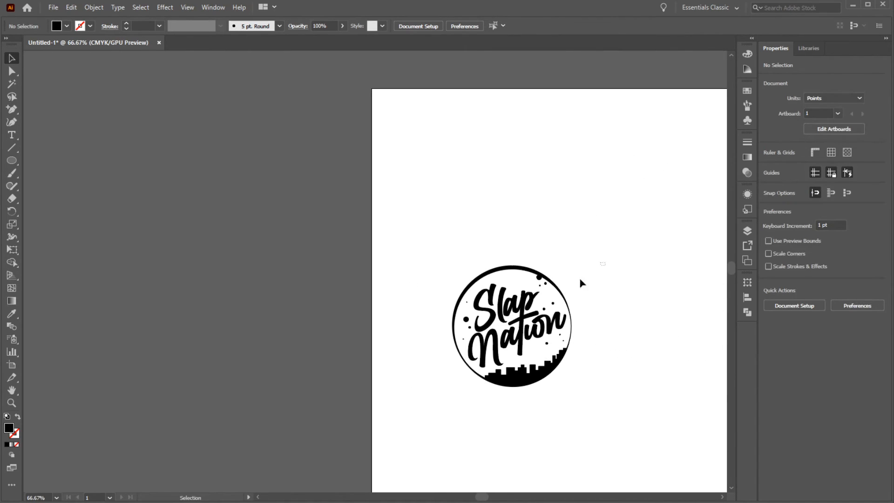
pyautogui.moveTo(450, 394); pyautogui.dragTo(443, 401)
pyautogui.moveTo(558, 349); pyautogui.dragTo(680, 329)
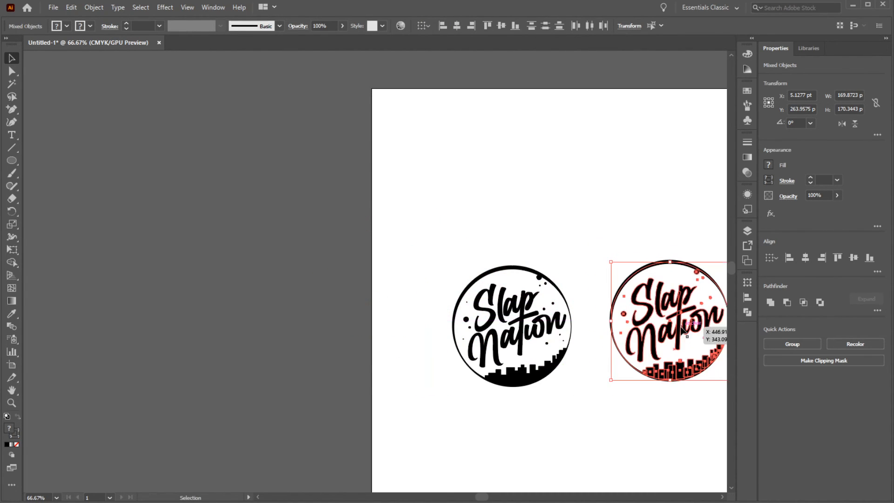
pyautogui.hscroll(5, 555, 425)
pyautogui.scroll(1, 545, 376)
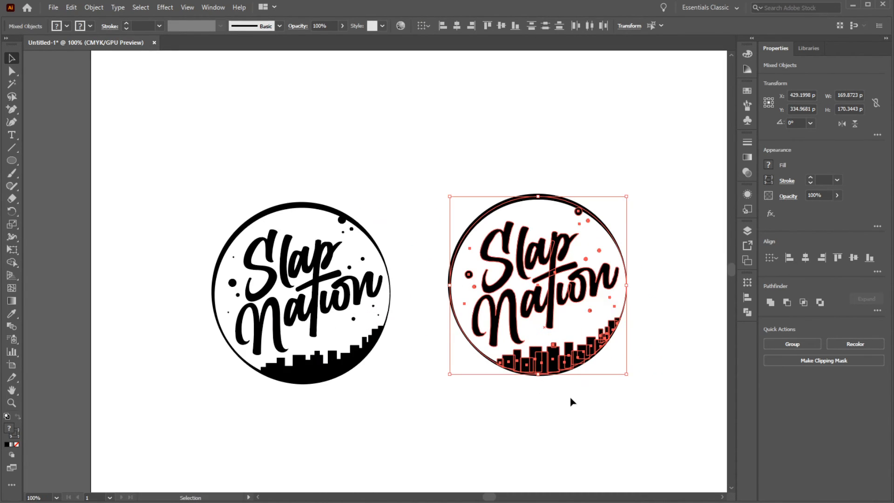
pyautogui.click(573, 401)
# - Give the copy's ring the default white fill with a 1 pt black stroke and send it to the back
pyautogui.click(625, 266)
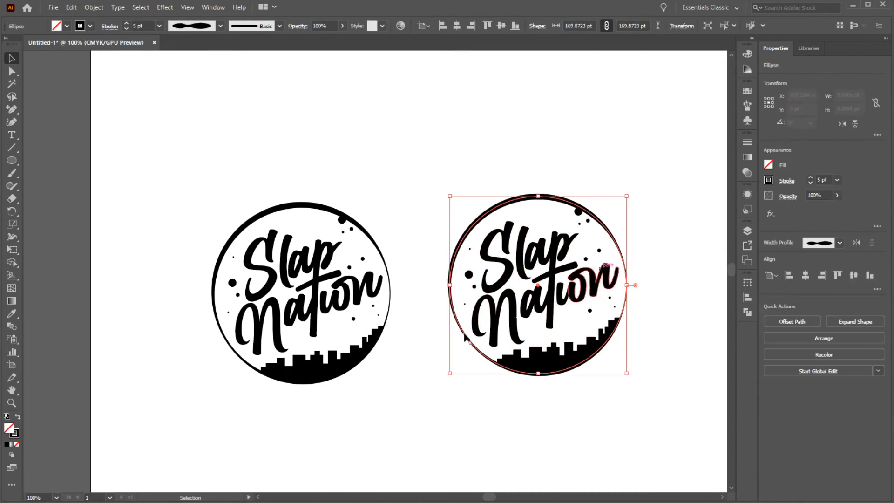
pyautogui.click(7, 418)
pyautogui.rightClick(479, 345)
pyautogui.moveTo(515, 290)
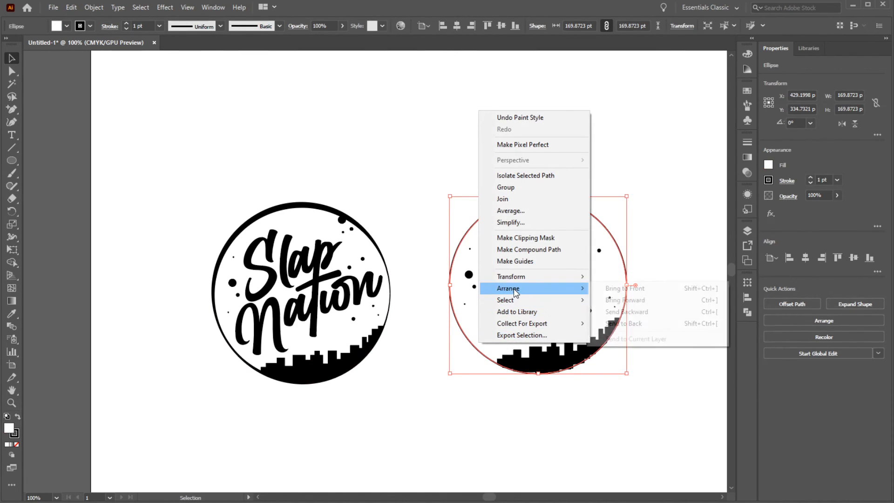
pyautogui.click(624, 323)
pyautogui.click(664, 335)
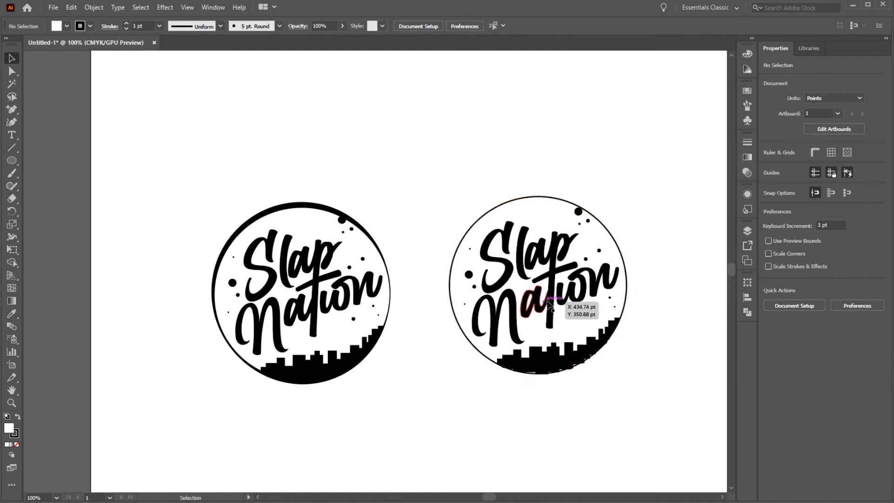
# - Swap the fill and stroke colours of the copy's circle to make it a solid black disc
pyautogui.click(509, 356)
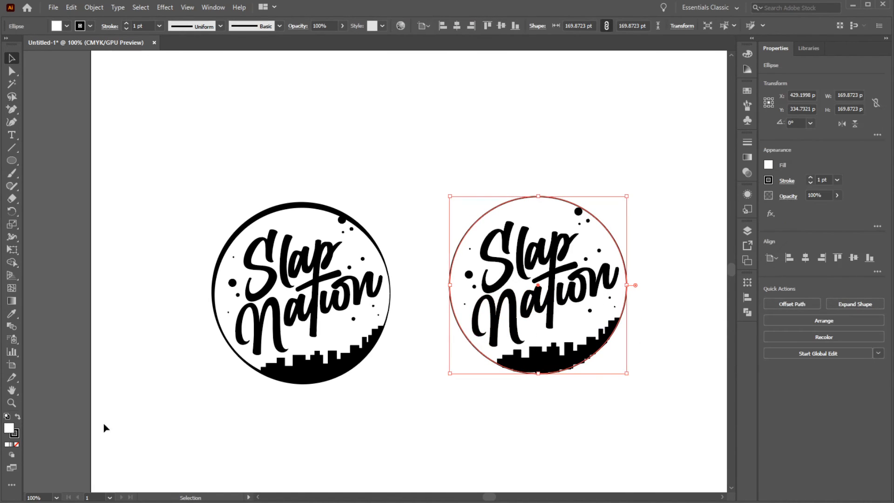
pyautogui.click(17, 418)
pyautogui.click(519, 306)
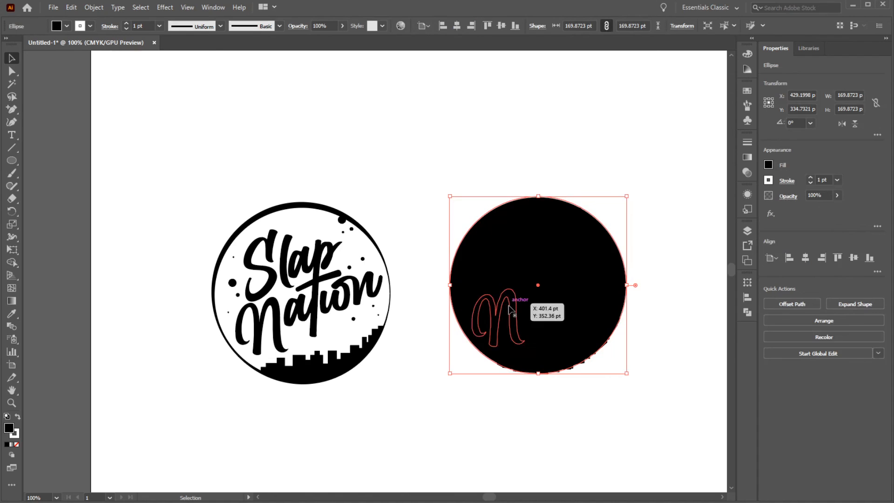
# - Fill the copy's lettering, dots and skyline with white, leaving out the black disc
pyautogui.moveTo(443, 391); pyautogui.dragTo(442, 390)
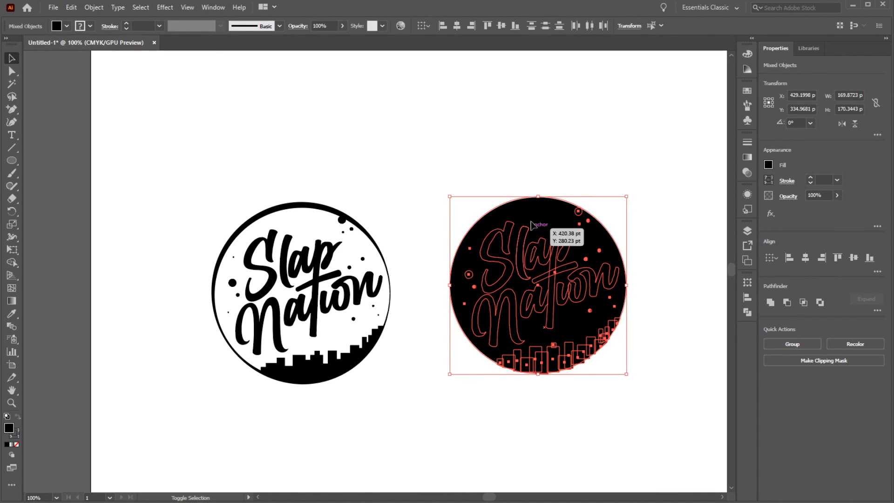
pyautogui.keyDown('shift'); pyautogui.click(539, 213); pyautogui.keyUp('shift')
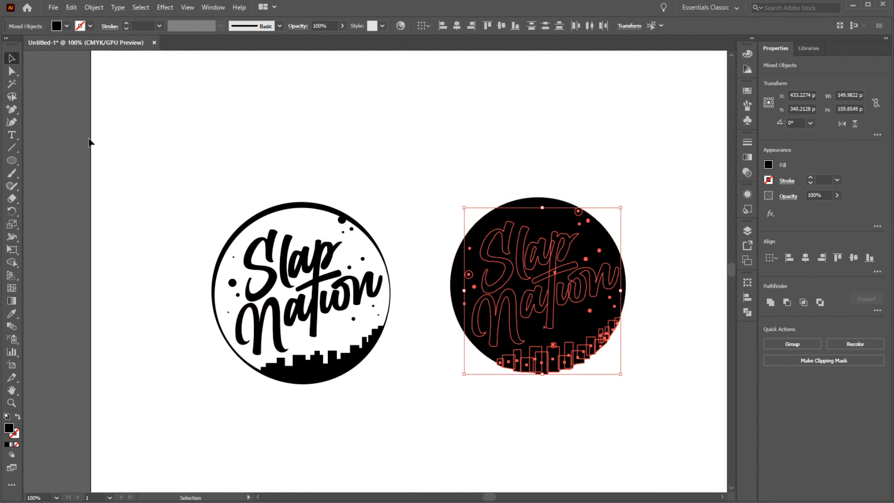
pyautogui.click(67, 26)
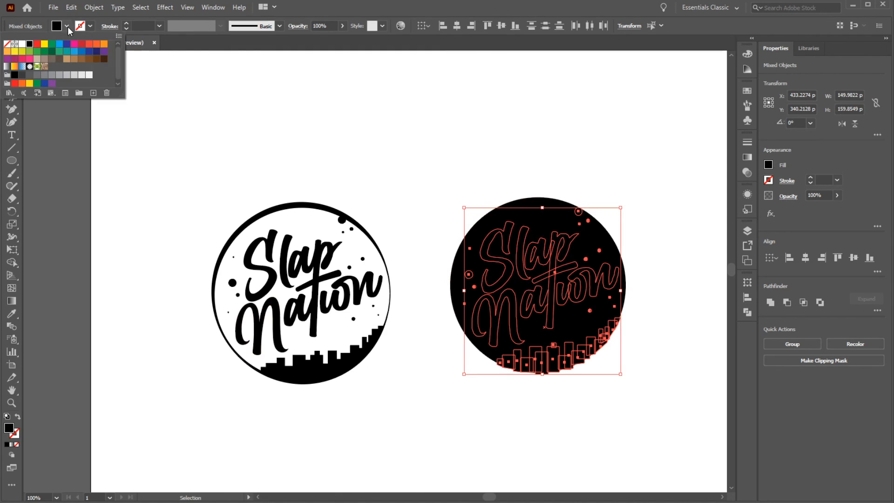
pyautogui.click(22, 44)
pyautogui.click(350, 124)
pyautogui.click(349, 124)
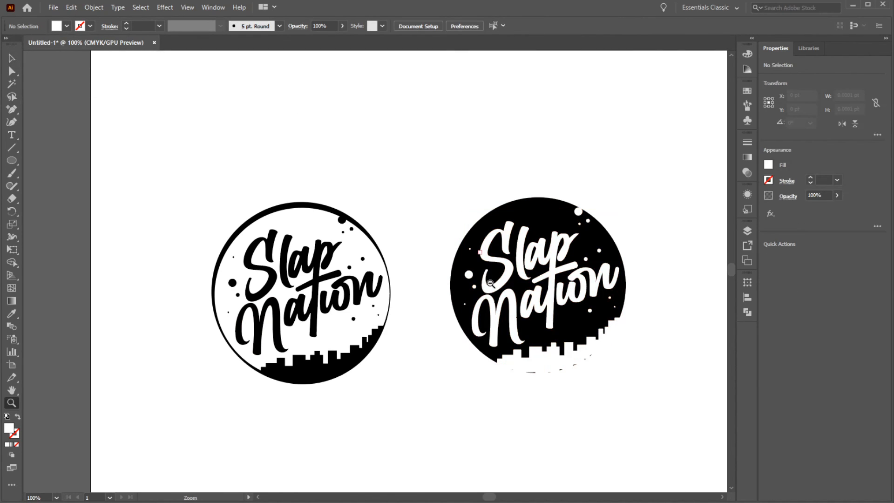
# - Select the white skyline buildings along the copy's base and extend their lower edges past the black disc
pyautogui.press('z')
pyautogui.keyDown('alt'); pyautogui.click(532, 371); pyautogui.keyUp('alt')
pyautogui.click(567, 390)
pyautogui.press('v')
pyautogui.click(502, 210)
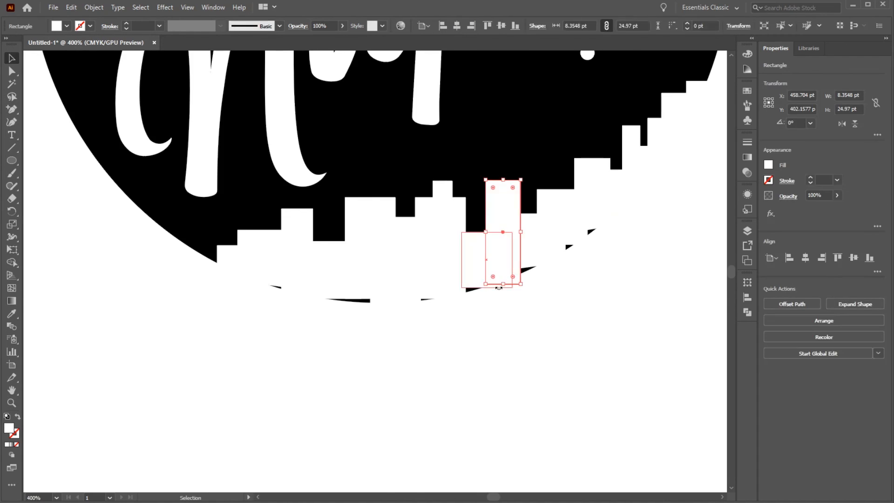
pyautogui.keyDown('shift'); pyautogui.click(482, 270); pyautogui.keyUp('shift')
pyautogui.keyDown('shift'); pyautogui.click(453, 270); pyautogui.keyUp('shift')
pyautogui.keyDown('shift'); pyautogui.click(410, 270); pyautogui.keyUp('shift')
pyautogui.keyDown('shift'); pyautogui.click(351, 284); pyautogui.keyUp('shift')
pyautogui.keyDown('shift'); pyautogui.click(531, 246); pyautogui.keyUp('shift')
pyautogui.keyDown('shift'); pyautogui.click(563, 229); pyautogui.keyUp('shift')
pyautogui.moveTo(423, 301); pyautogui.dragTo(424, 323)
# - Stretch the white buildings further down to cover the black slivers left along the disc's lower edge
pyautogui.press('z')
pyautogui.keyDown('alt'); pyautogui.click(396, 358); pyautogui.keyUp('alt')
pyautogui.click(443, 321)
pyautogui.press('v')
pyautogui.moveTo(506, 292); pyautogui.dragTo(506, 309)
pyautogui.press('z')
pyautogui.keyDown('alt'); pyautogui.click(281, 325); pyautogui.keyUp('alt')
pyautogui.moveTo(278, 349); pyautogui.dragTo(391, 355)
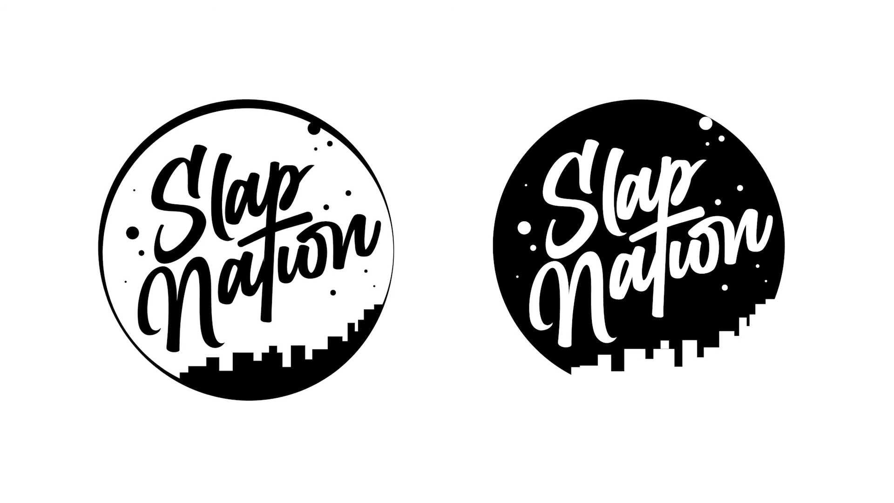